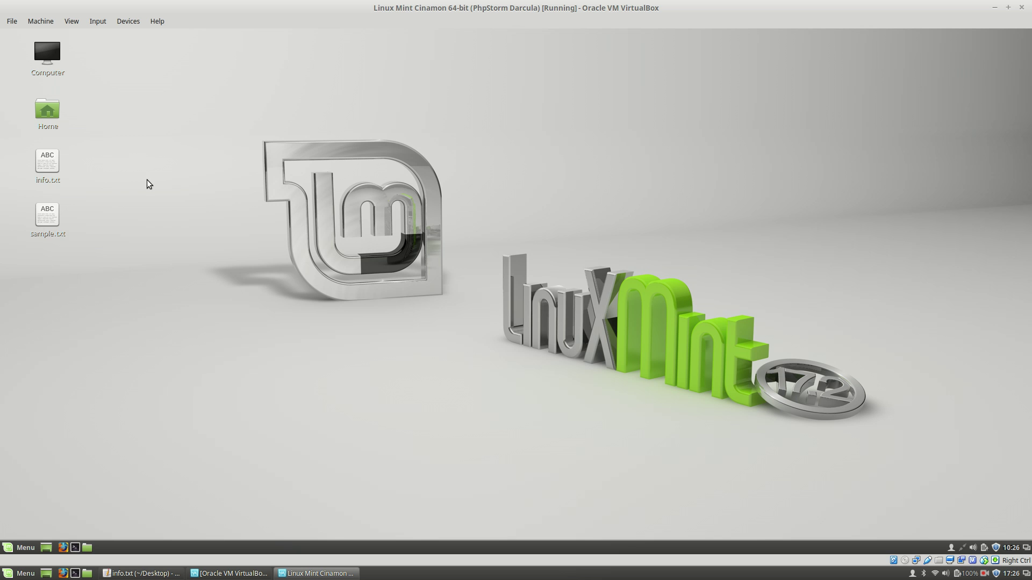
Switch the running Linux Mint virtual machine to full-screen mode
left_click(78, 21)
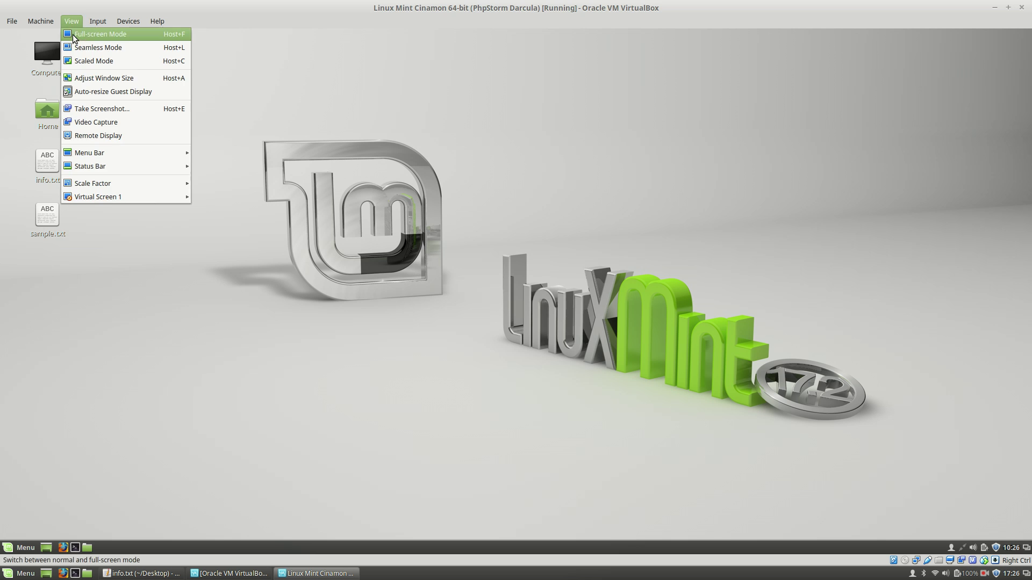
left_click(78, 36)
left_click(542, 345)
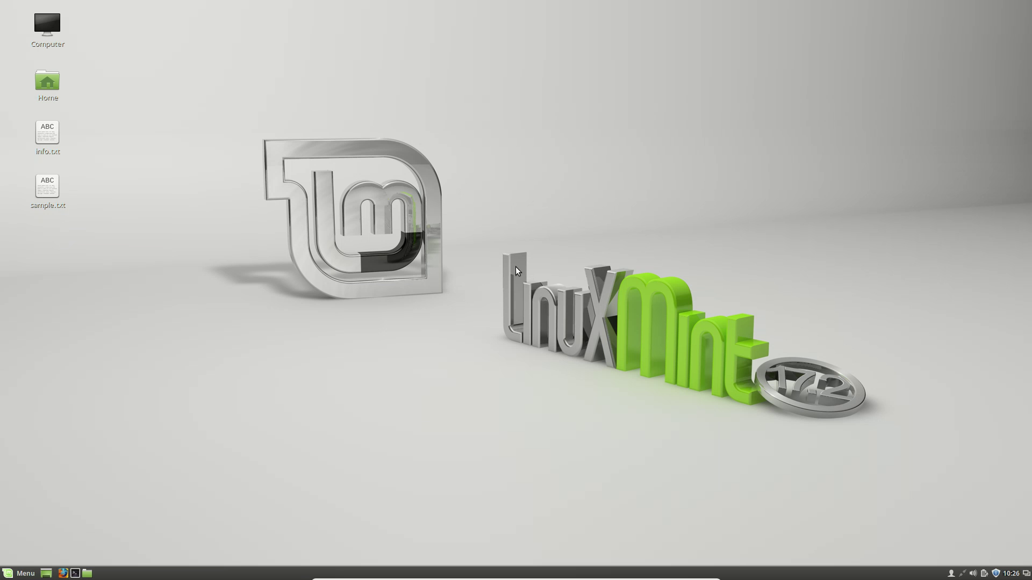
left_click_drag(28, 121, 87, 209)
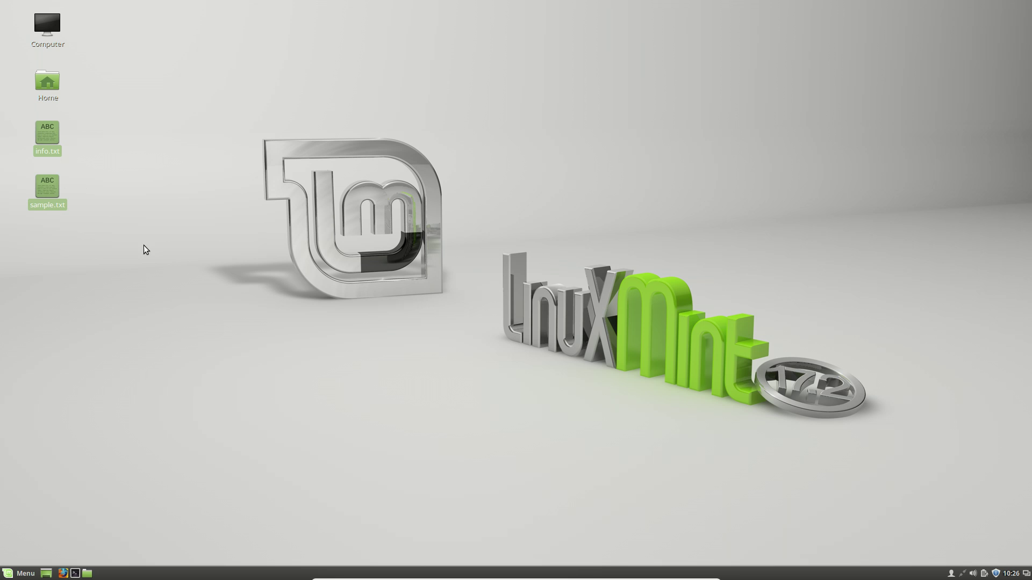
left_click(47, 141)
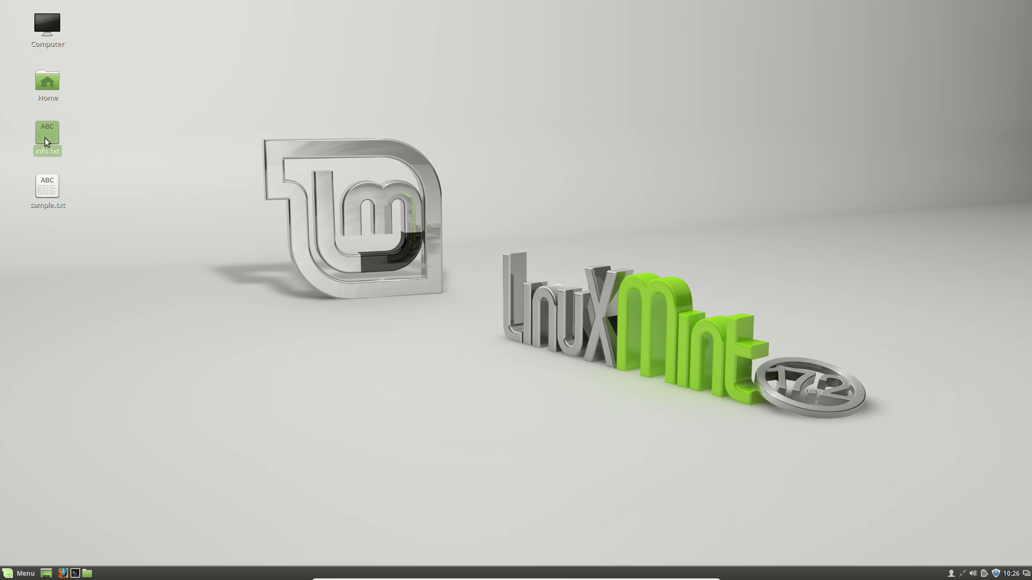
left_click(46, 187)
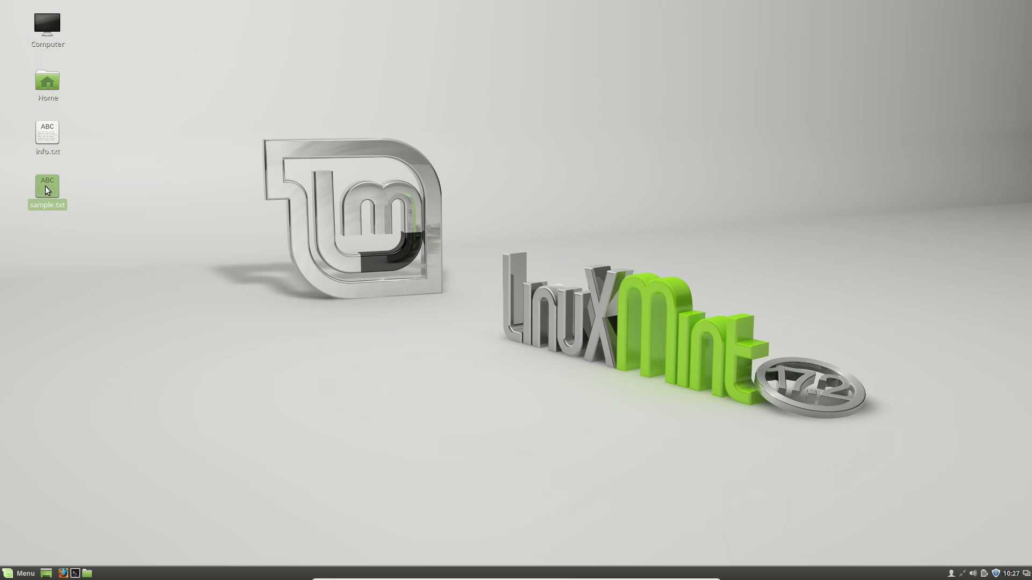
Open info.txt from the desktop with LibreOffice Writer and minimize its window
left_click(49, 135)
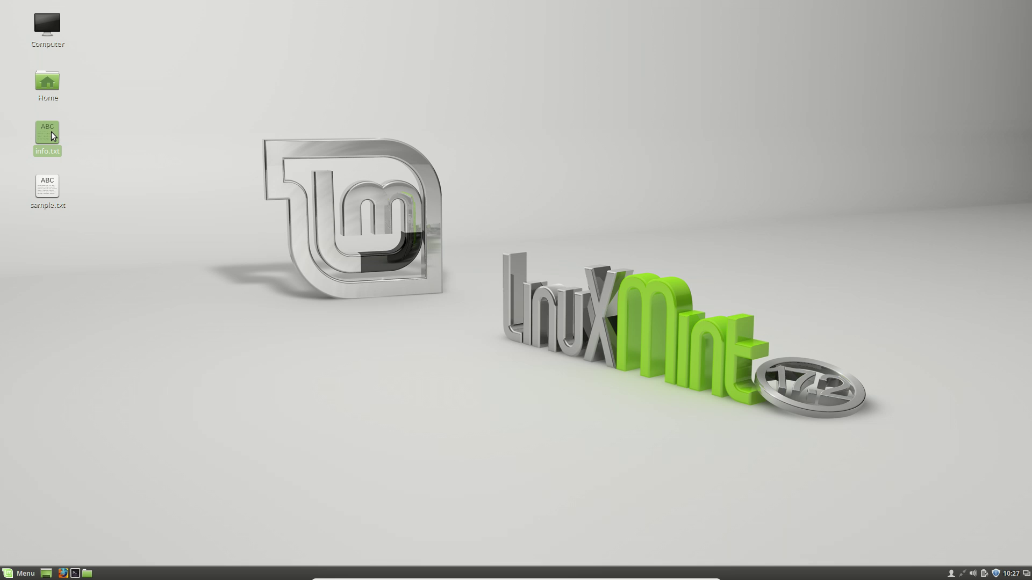
right_click(47, 131)
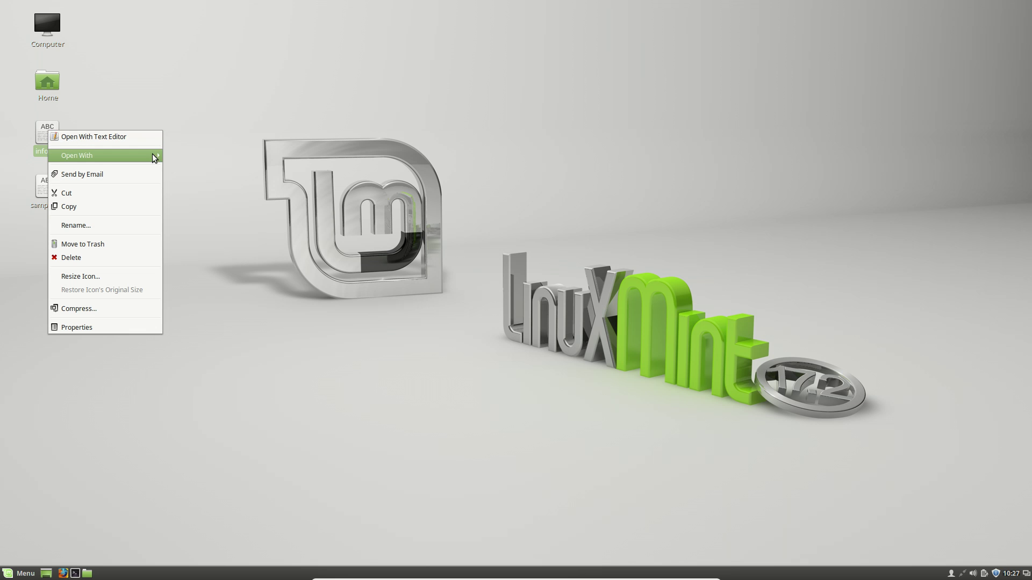
left_click(185, 160)
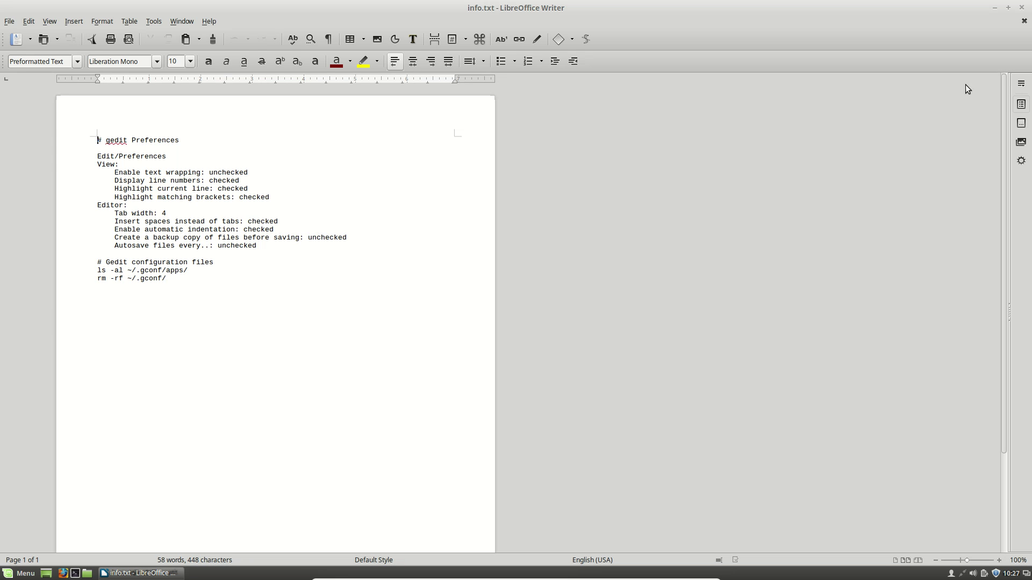
left_click(994, 8)
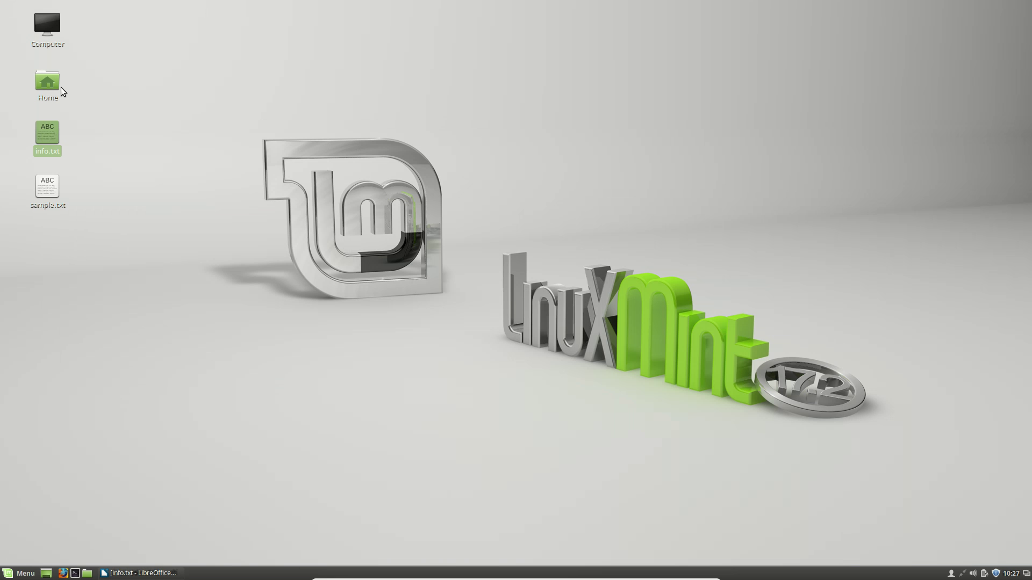
Open sample.txt from the desktop in gedit and tile it side by side with info.txt, placing info.txt on the left half
left_click(49, 181)
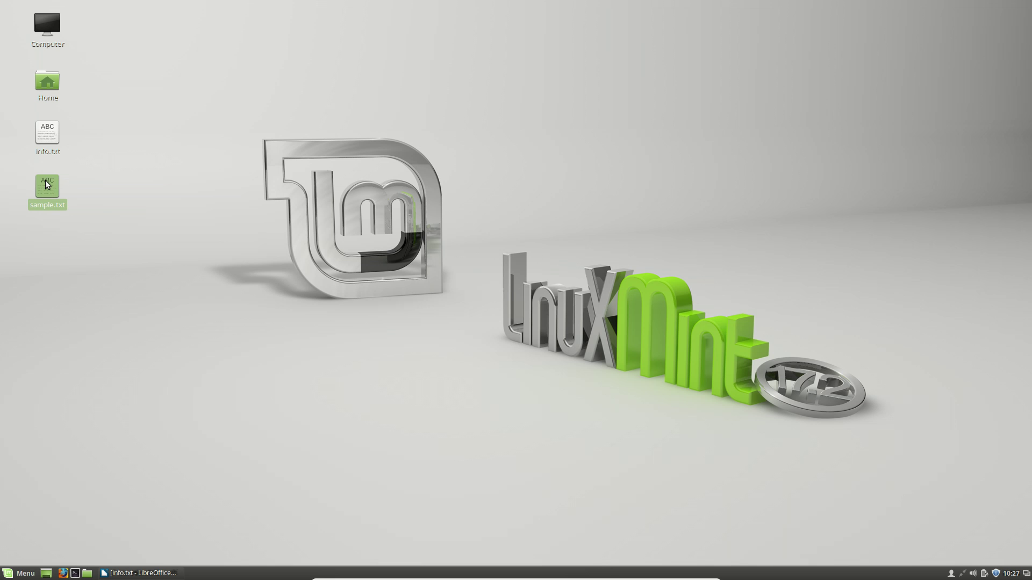
double_click(47, 184)
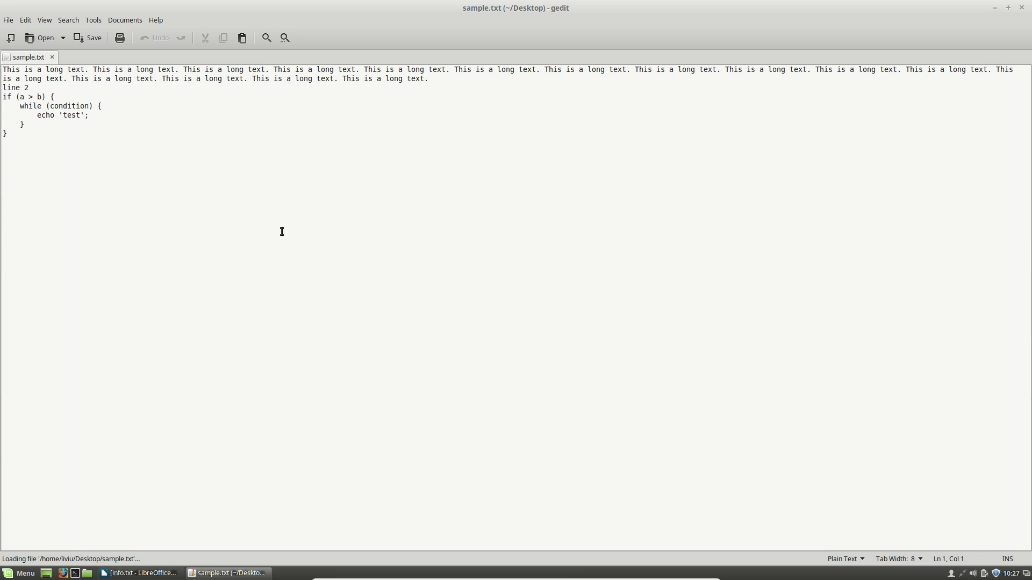
left_click_drag(444, 11, 1031, 430)
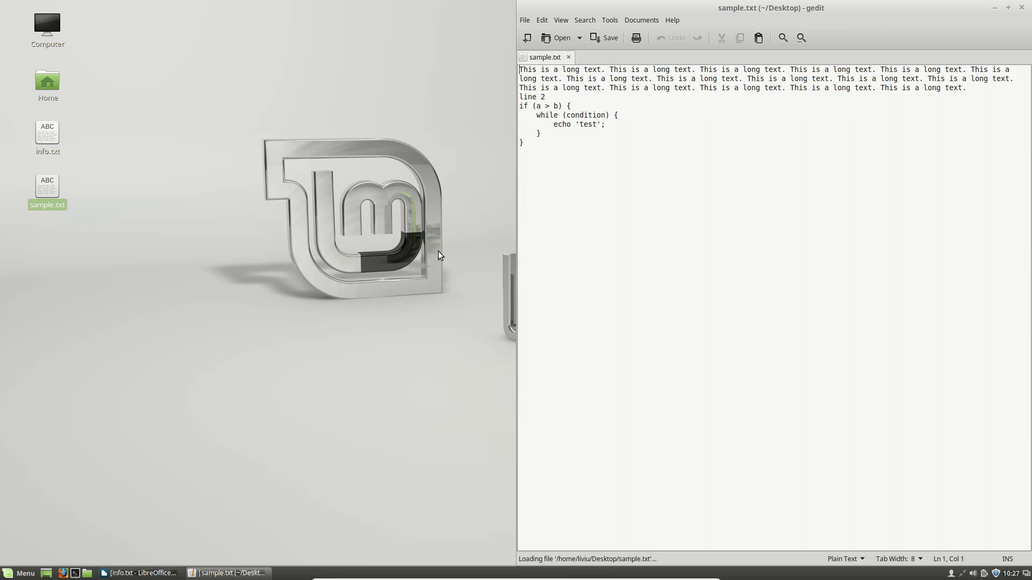
left_click(151, 572)
left_click_drag(354, 6, 0, 129)
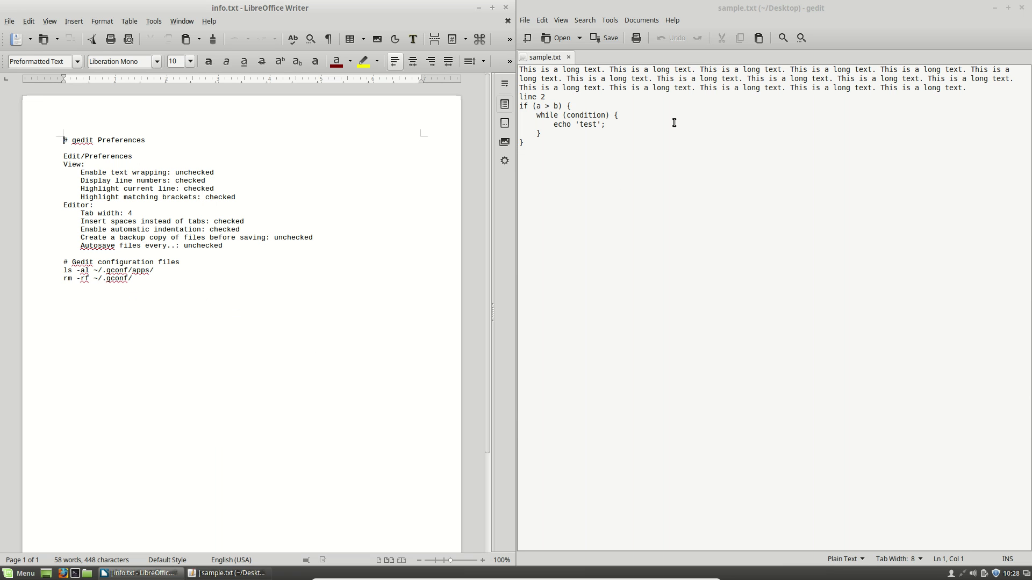
Open the gedit preferences from the sample.txt window
left_click(656, 115)
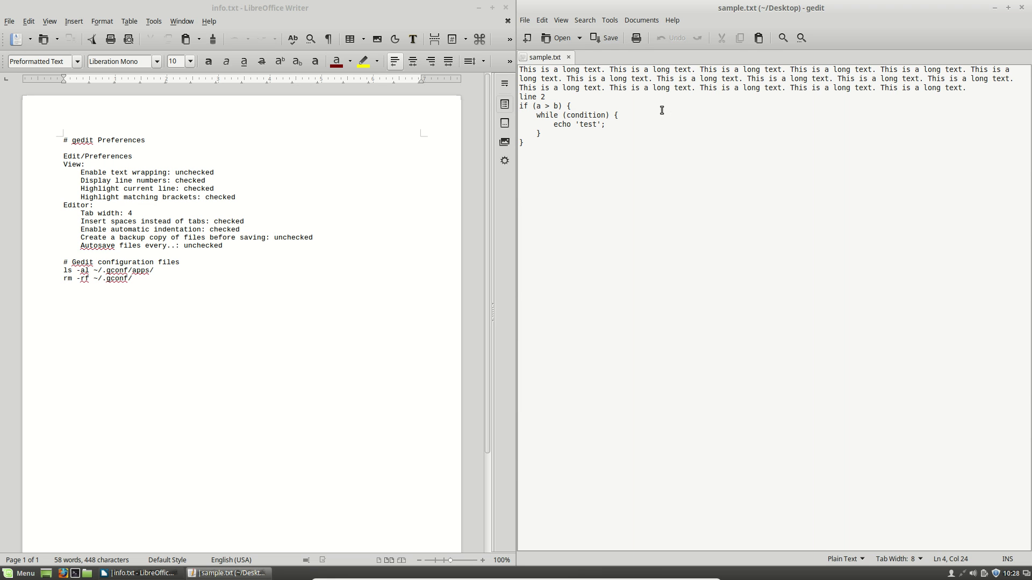
left_click(627, 127)
left_click(543, 21)
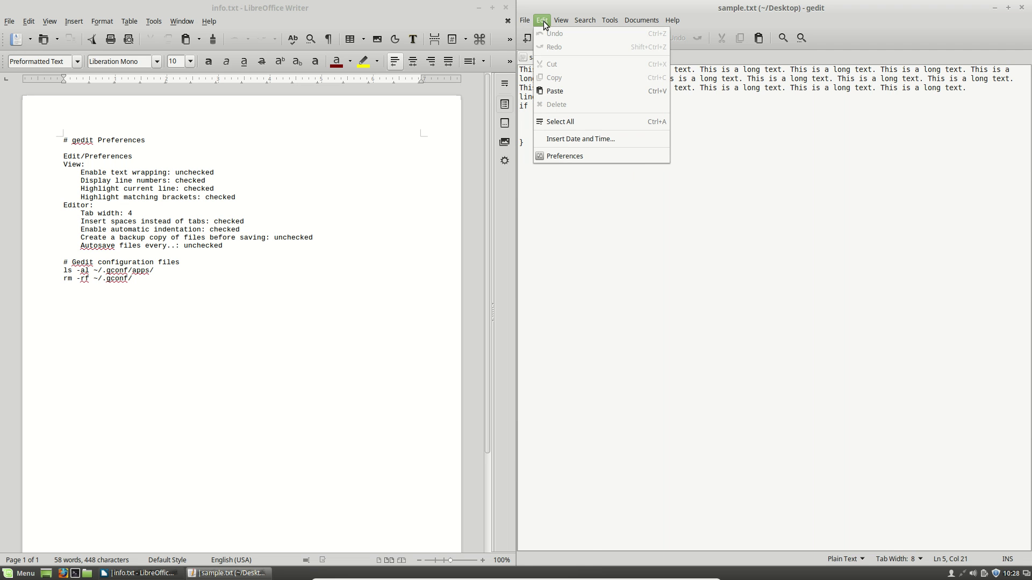
left_click(579, 157)
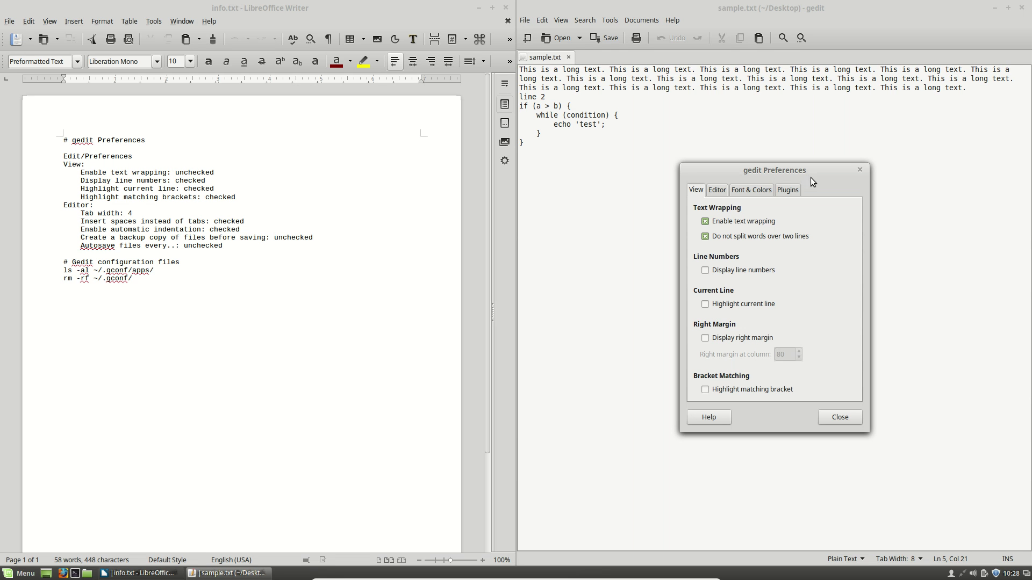
left_click(655, 130)
left_click(623, 115)
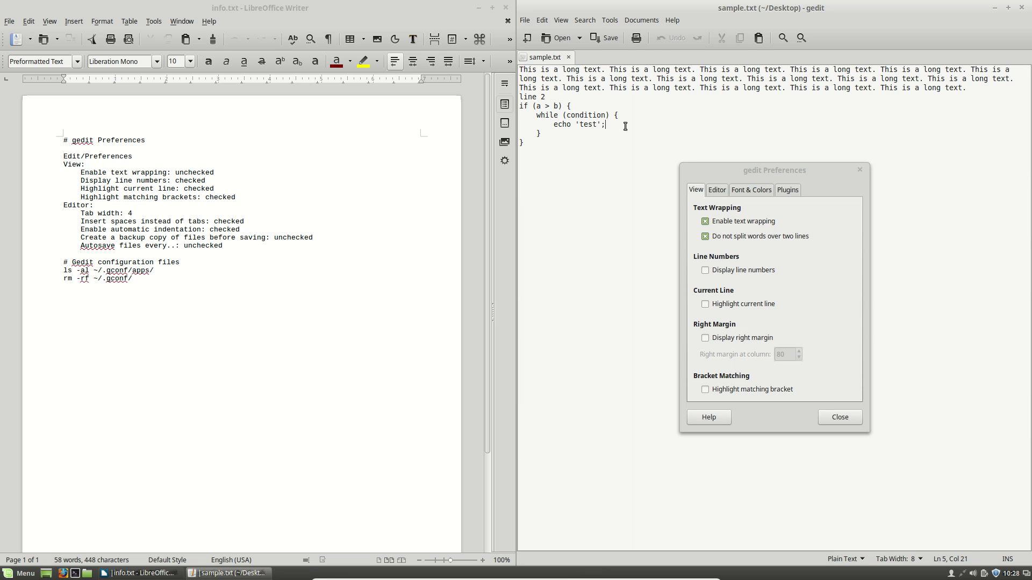
key("ctrl+n")
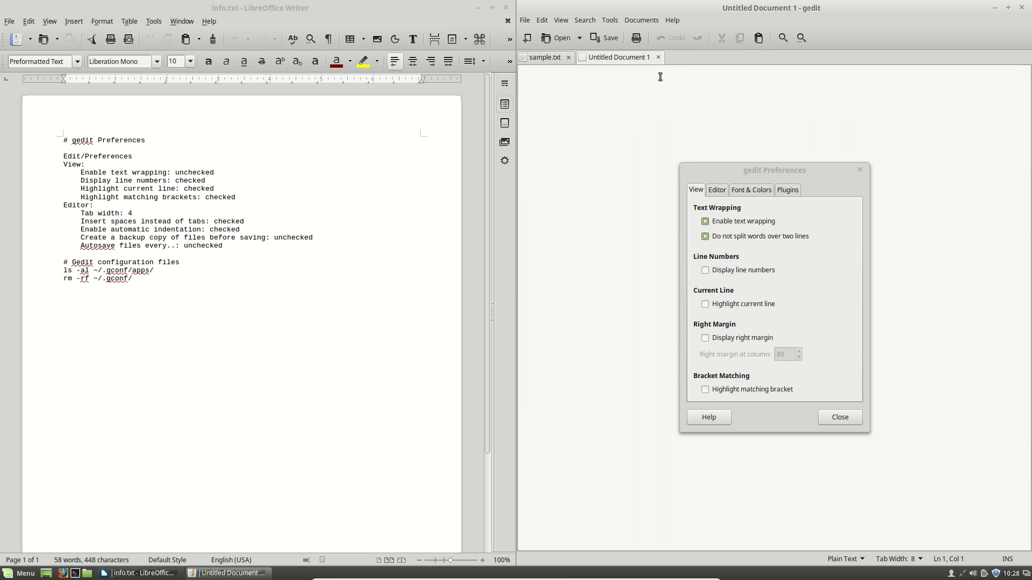
left_click(658, 58)
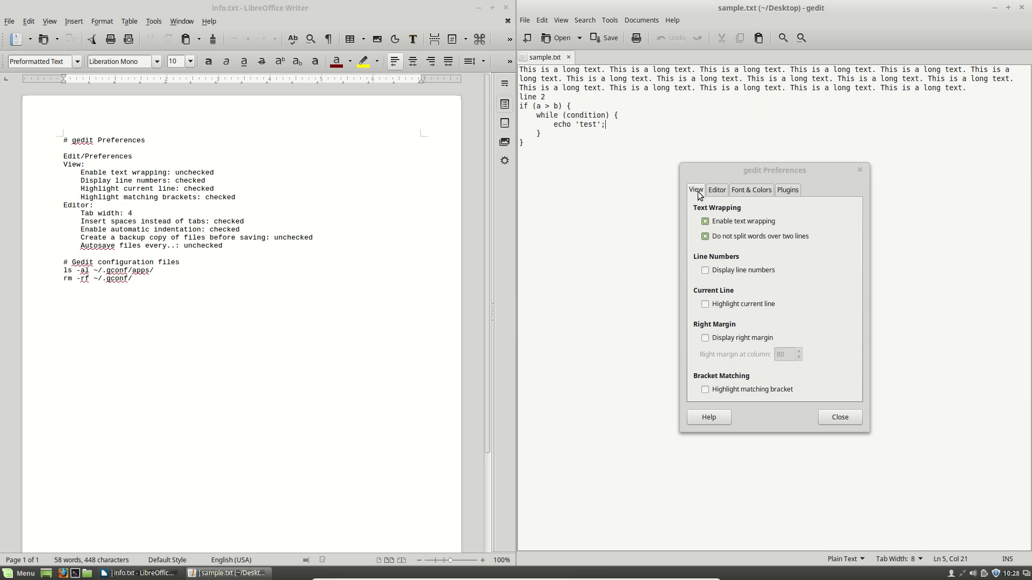
Turn on the display of line numbers in the View preferences and inspect the wrapped text of line 1 in sample.txt
left_click(698, 193)
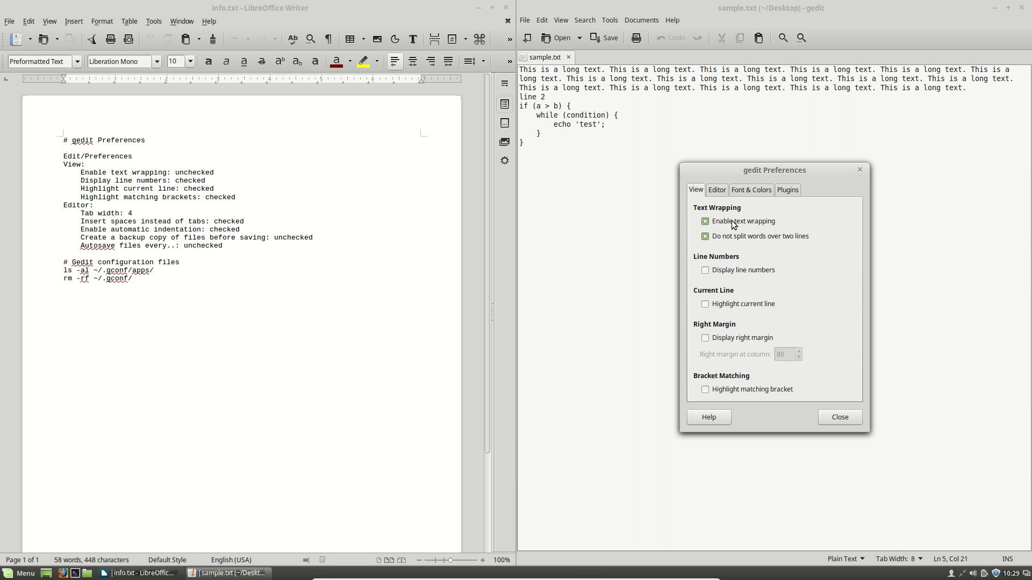
left_click(704, 270)
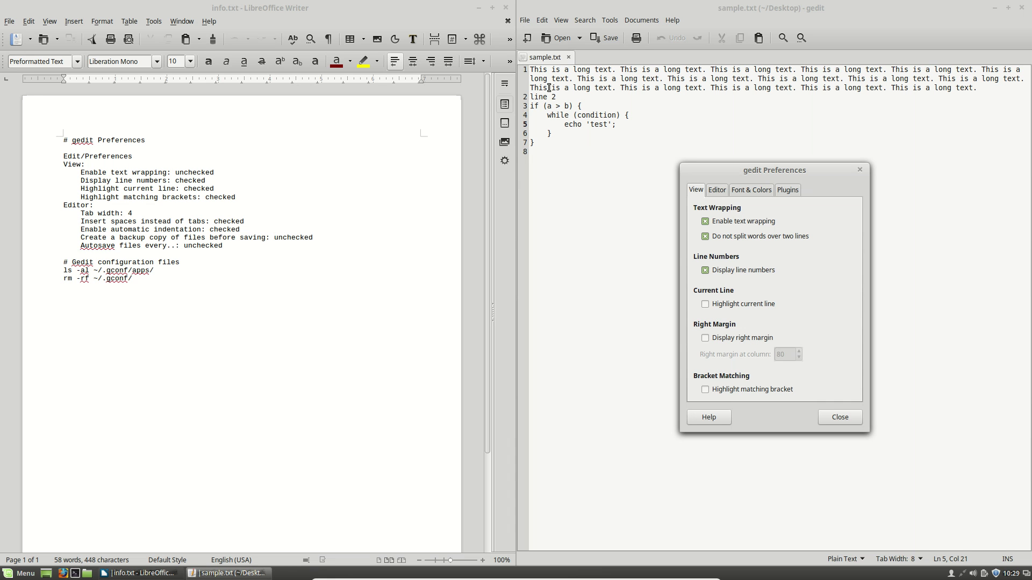
left_click(573, 79)
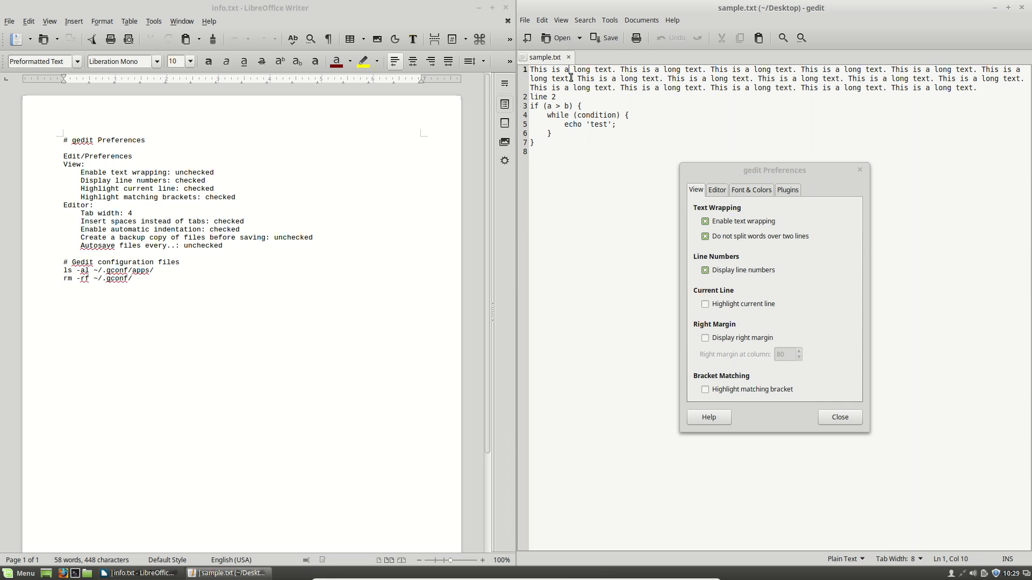
left_click(575, 87)
left_click_drag(979, 89, 524, 40)
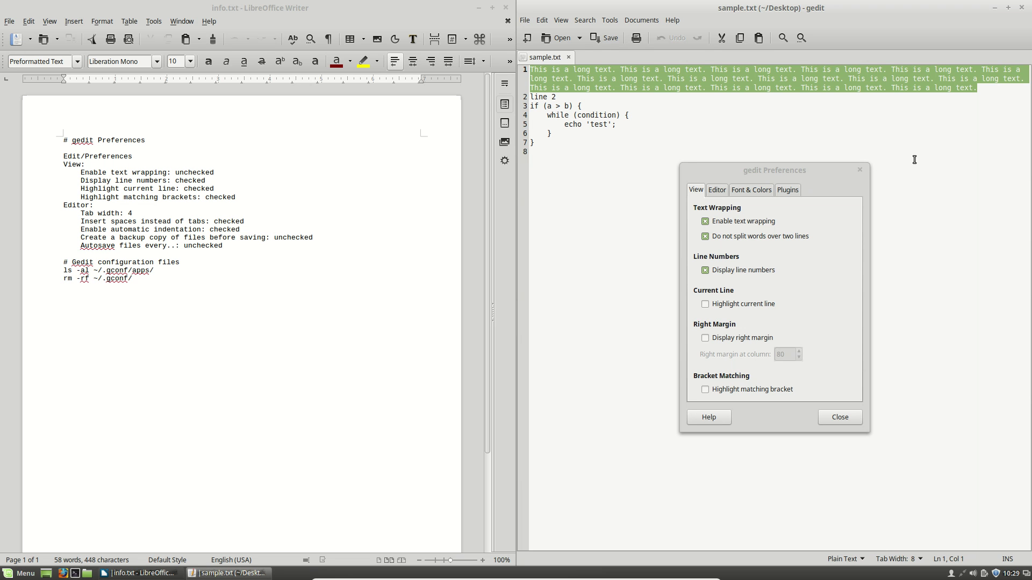
left_click(984, 93)
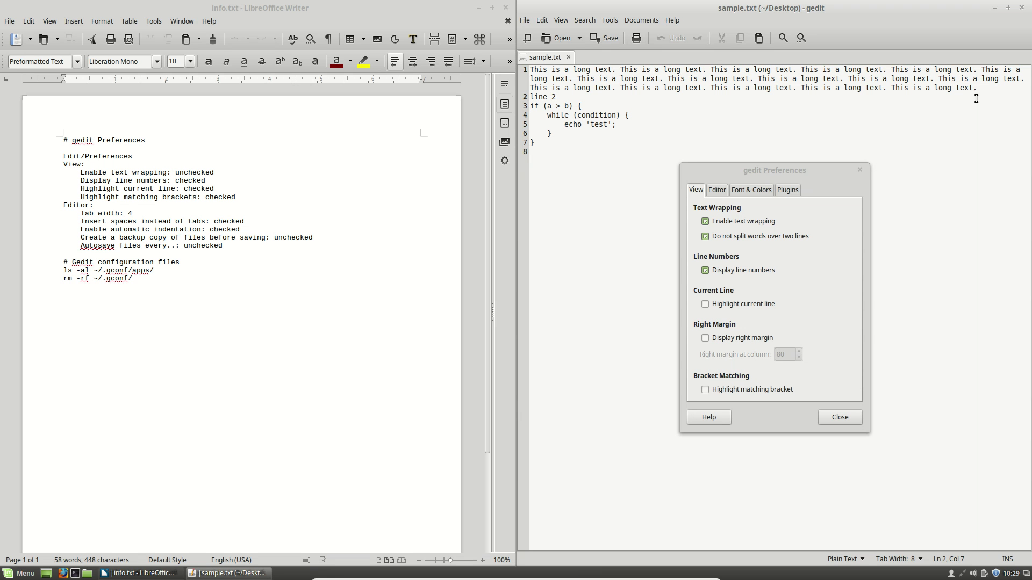
Turn text wrapping off to compare how line 1 of sample.txt is laid out, and turn it back on
left_click(705, 222)
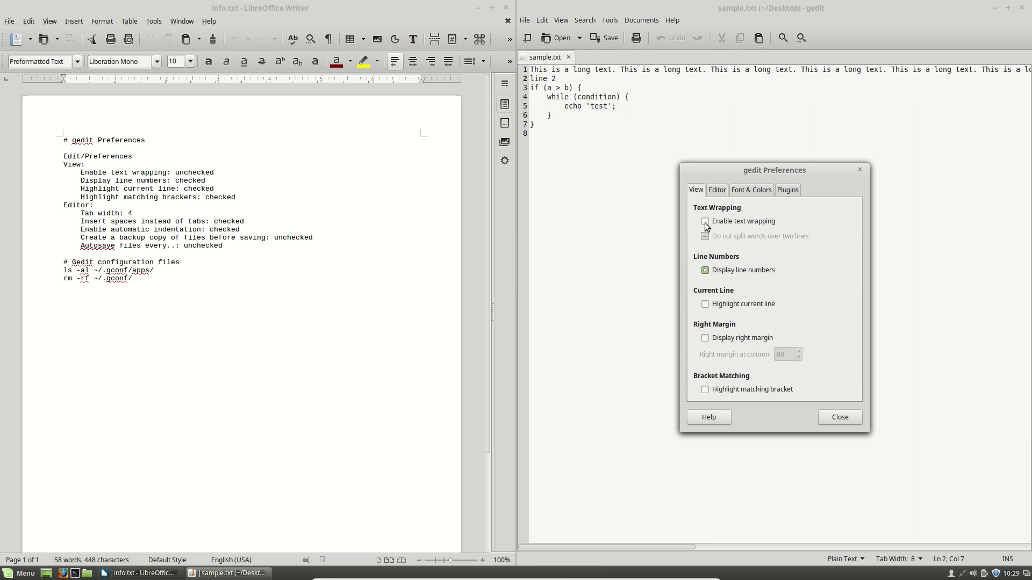
left_click(663, 70)
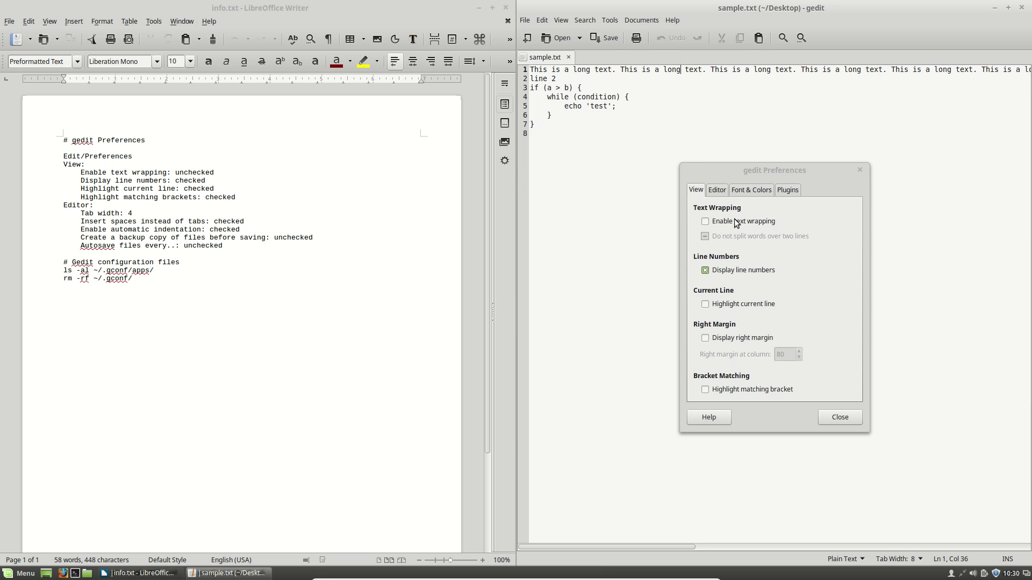
left_click(732, 223)
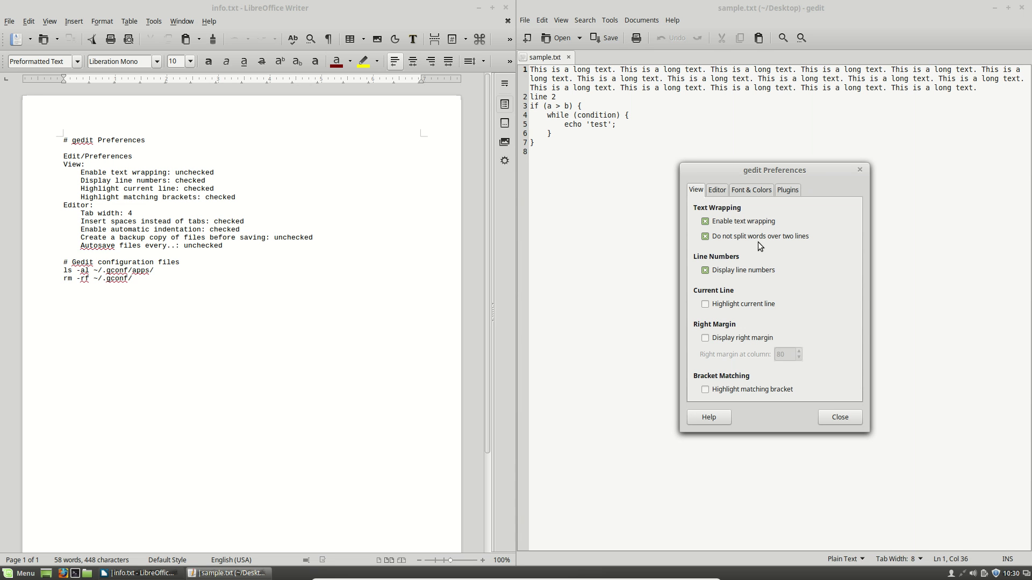
Toggle the option against splitting words over two lines off and on, using the selected word "long" in line 1 to compare
left_click(794, 237)
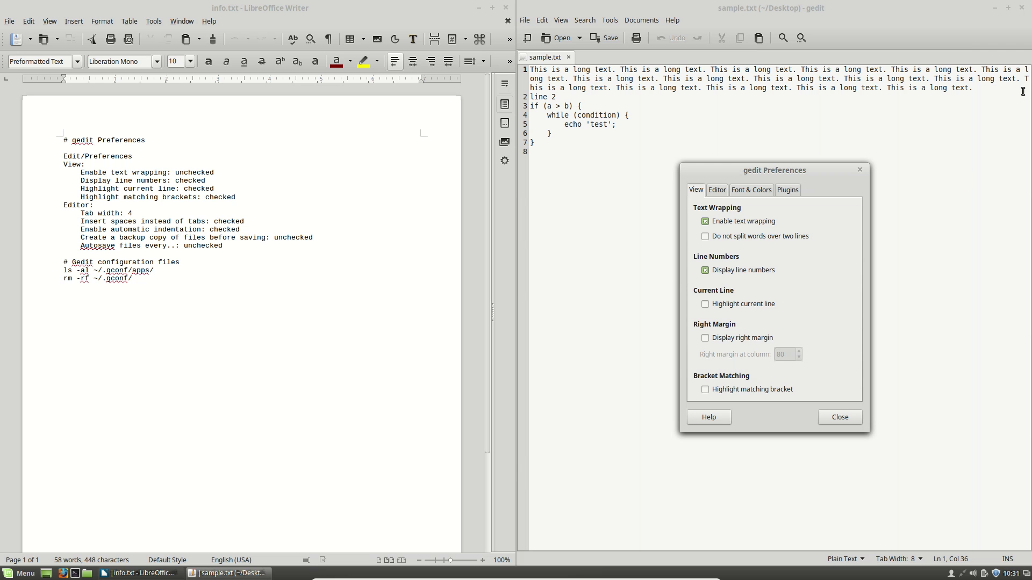
left_click_drag(1024, 70, 543, 79)
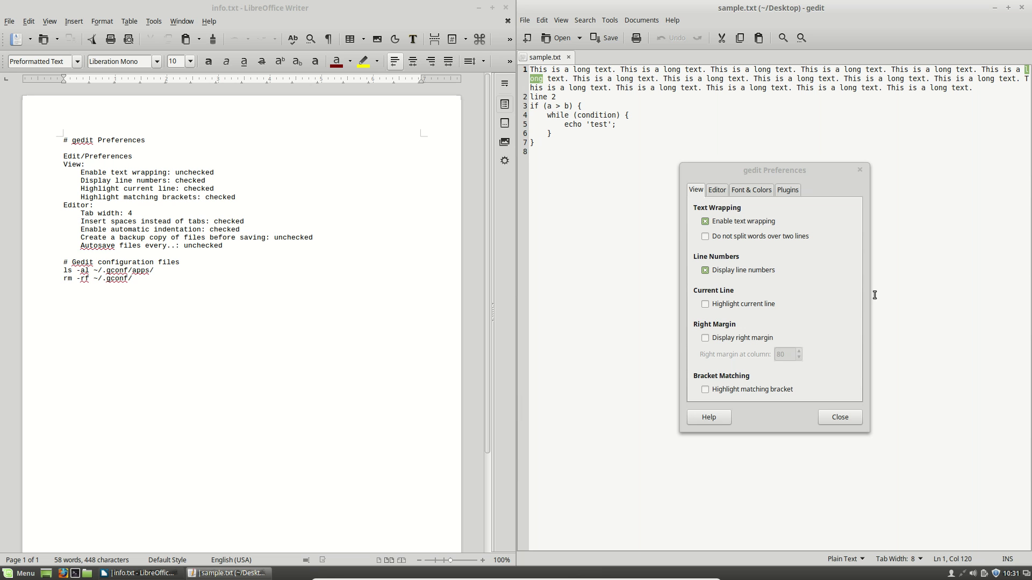
left_click(750, 237)
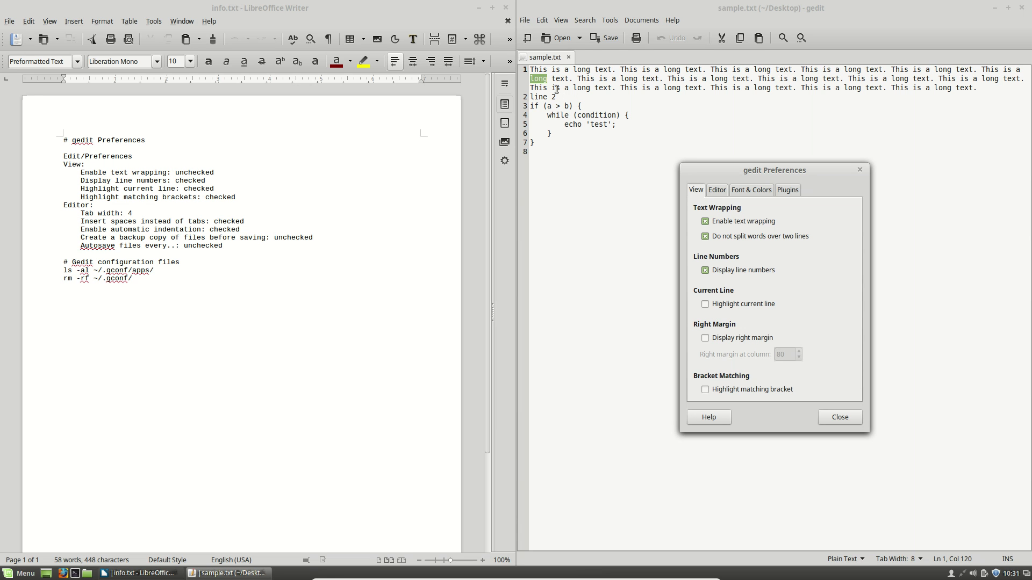
left_click(767, 241)
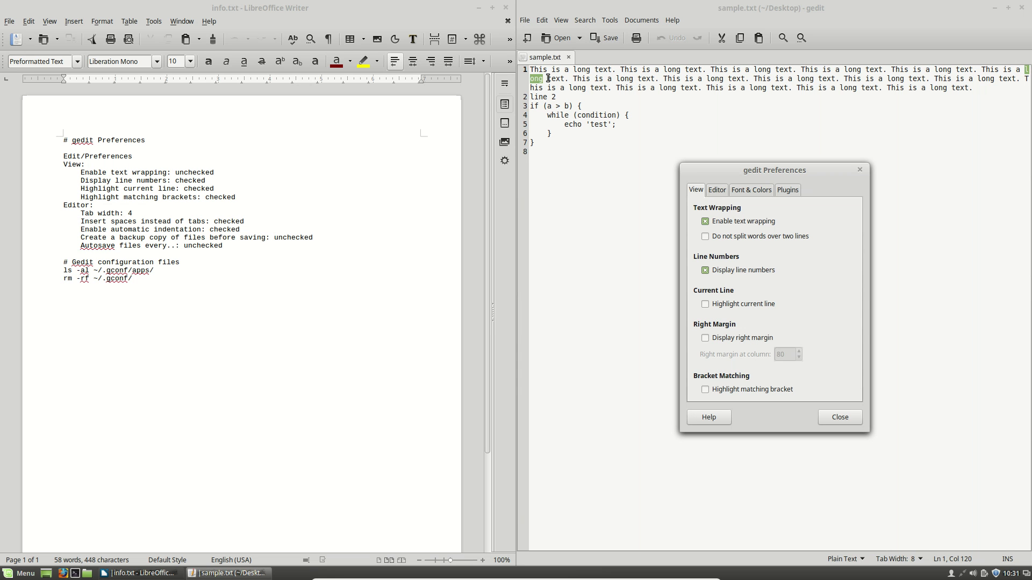
left_click(767, 240)
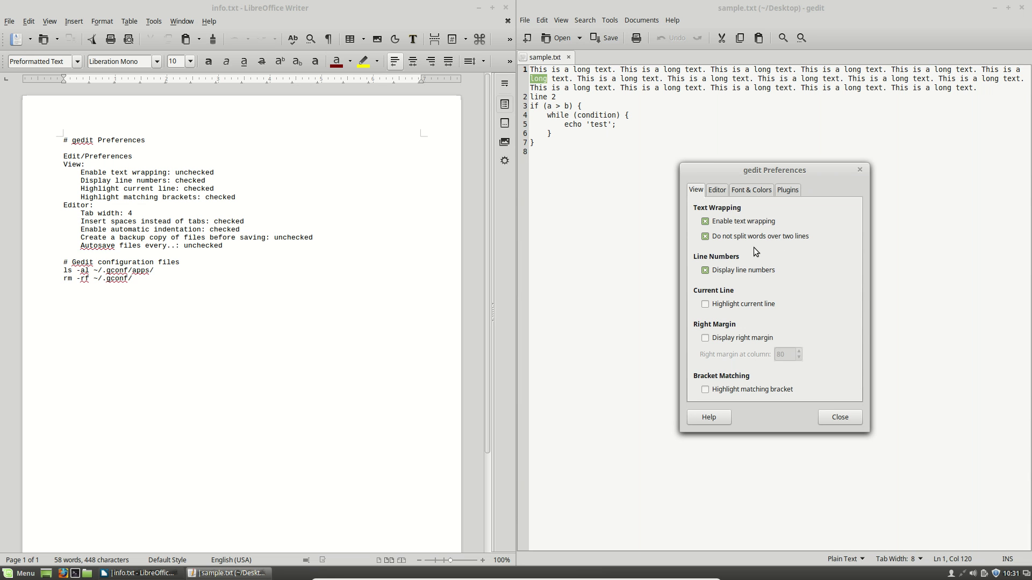
Disable text wrapping and enable highlighting of the current line in the View preferences
left_click(705, 222)
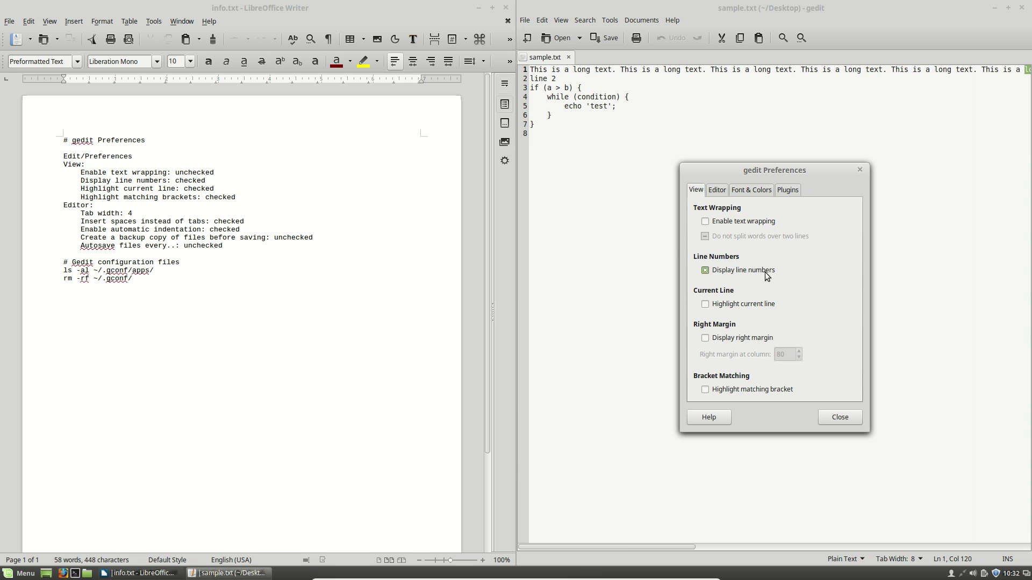
left_click(605, 213)
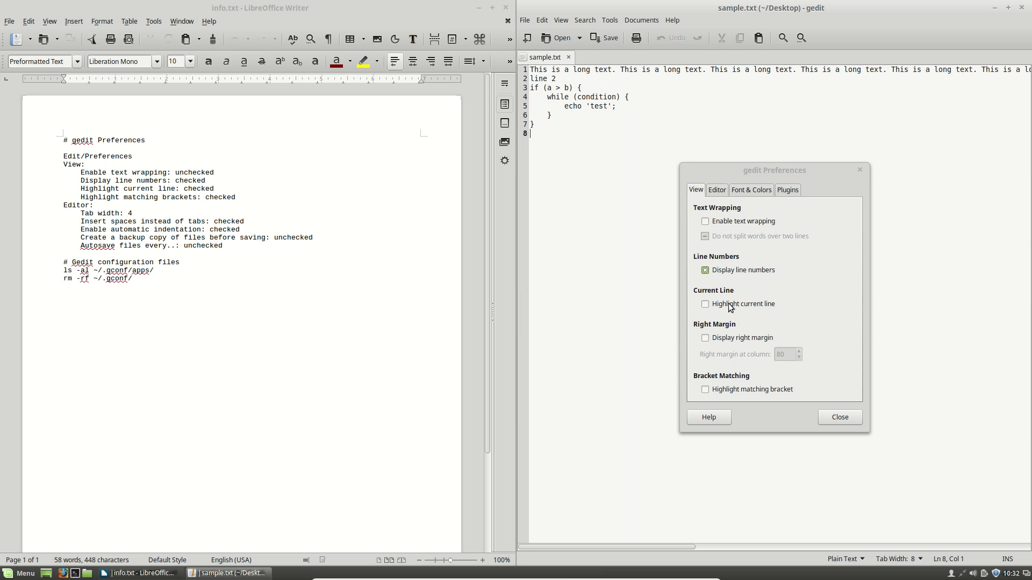
left_click(770, 309)
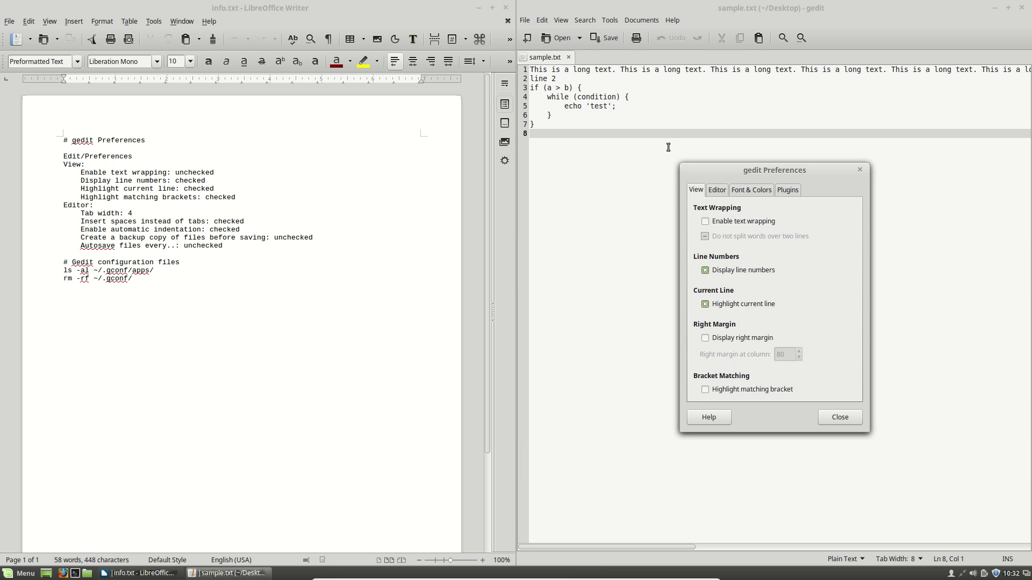
Move the cursor between lines 3 and 6 of sample.txt to examine the highlighting of the current line
left_click(661, 115)
left_click(652, 103)
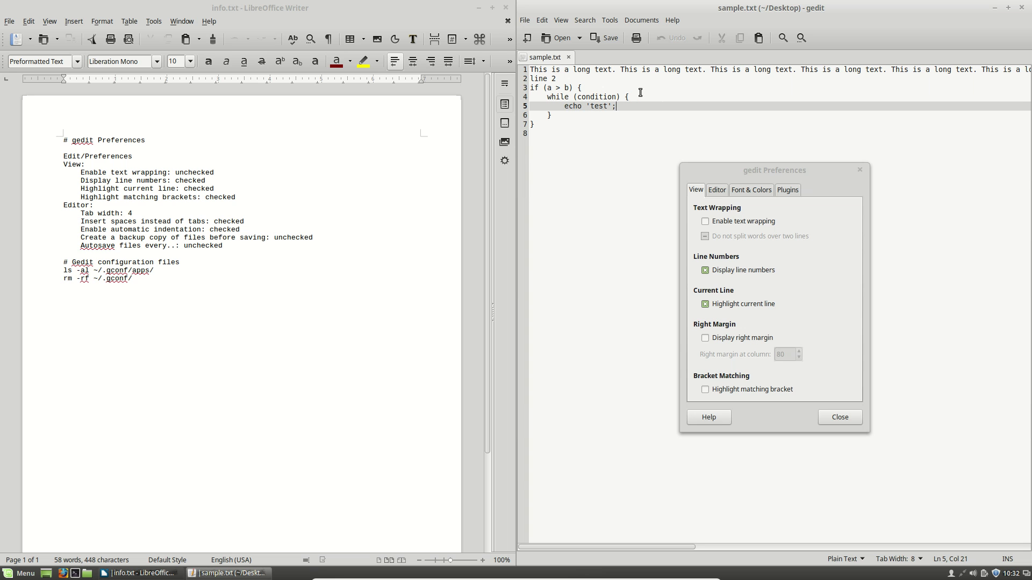
left_click(639, 98)
left_click(638, 109)
left_click(637, 117)
left_click(645, 110)
left_click(652, 97)
left_click(652, 108)
left_click(652, 113)
left_click(652, 105)
left_click(652, 90)
left_click(655, 98)
left_click(654, 114)
left_click(655, 106)
left_click(658, 98)
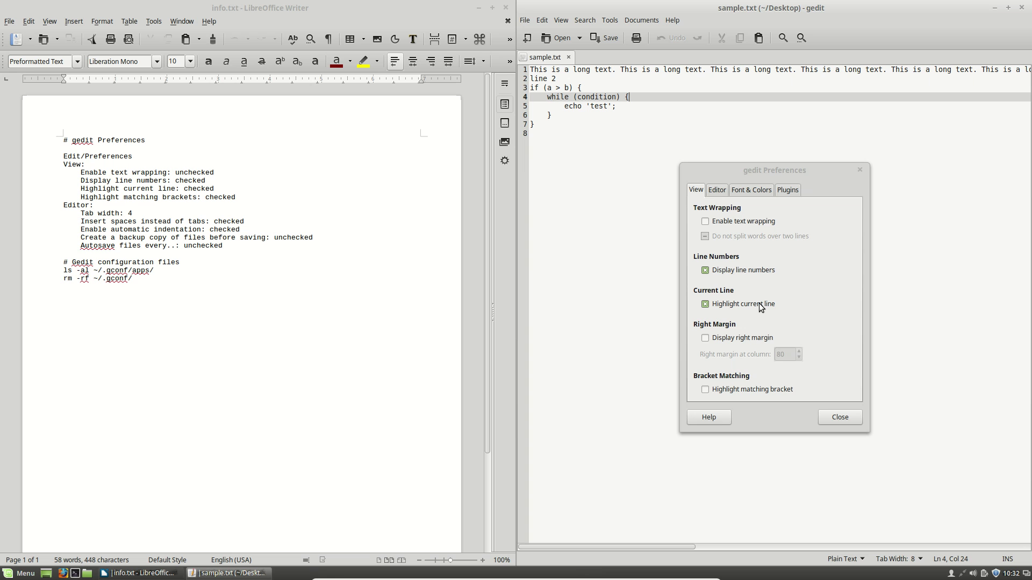
Turn on the display of the right margin and lower its column to 1, then raise it to 2
left_click(742, 340)
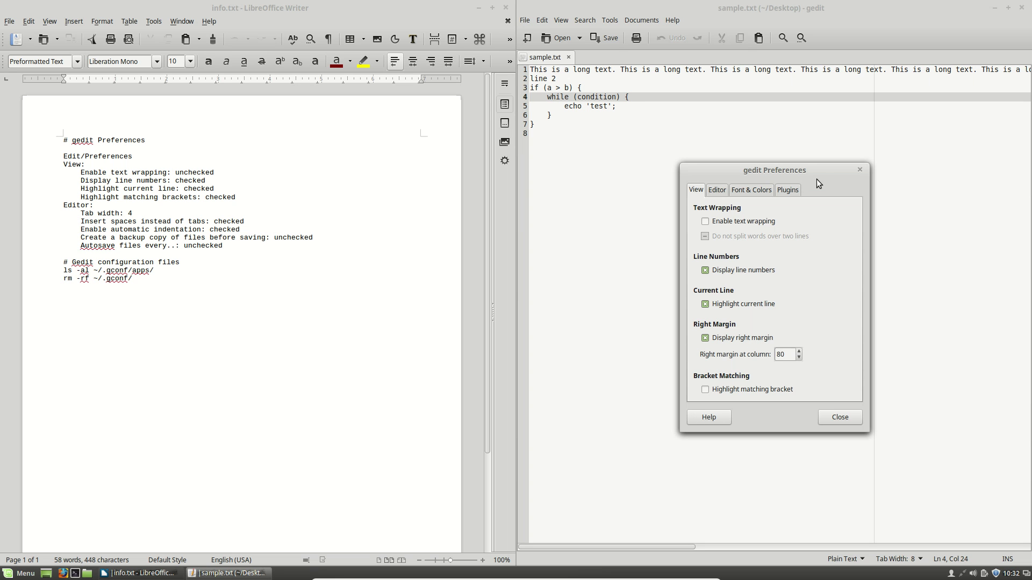
left_click_drag(816, 170, 765, 171)
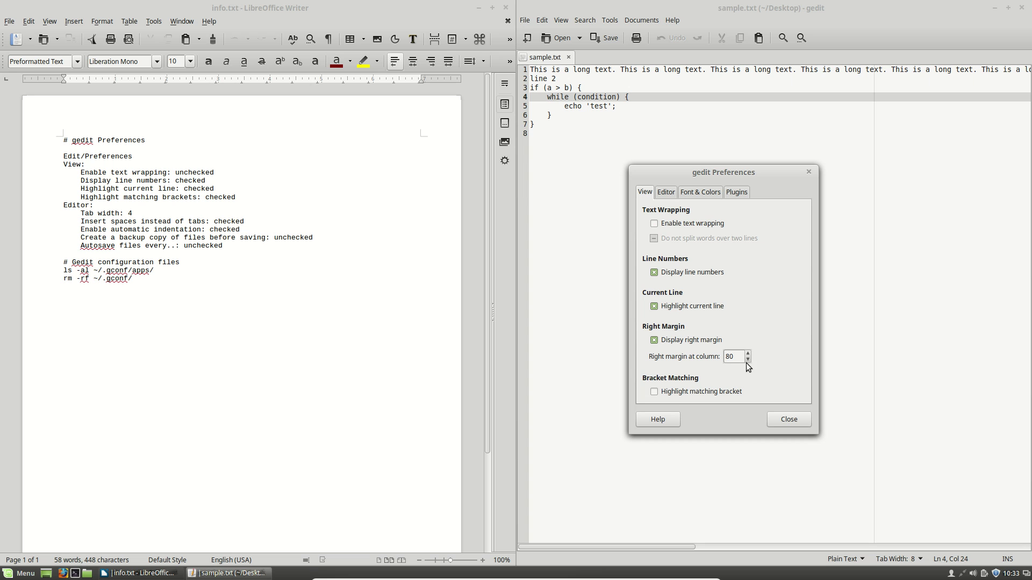
left_click_drag(748, 360, 748, 359)
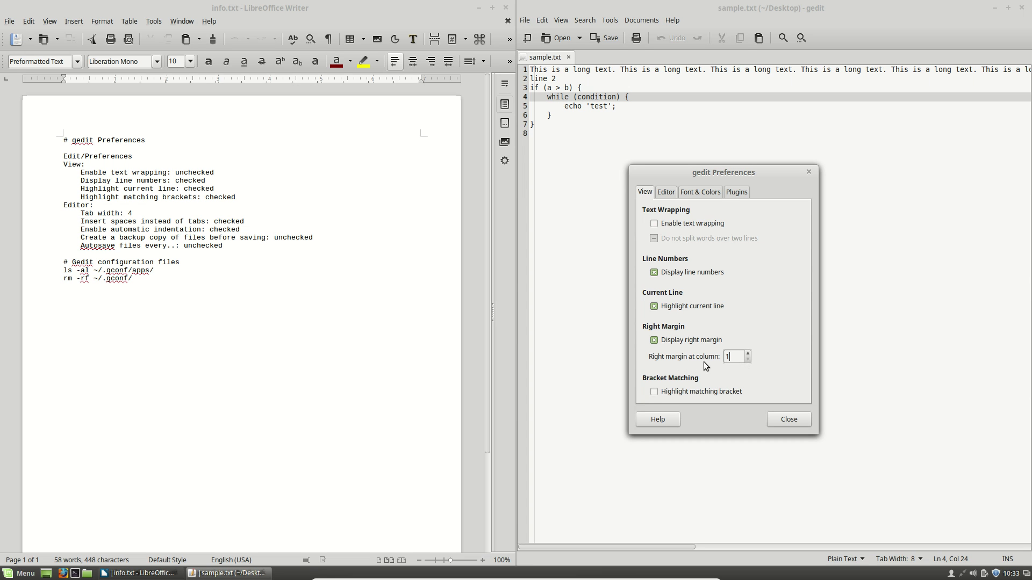
left_click(747, 354)
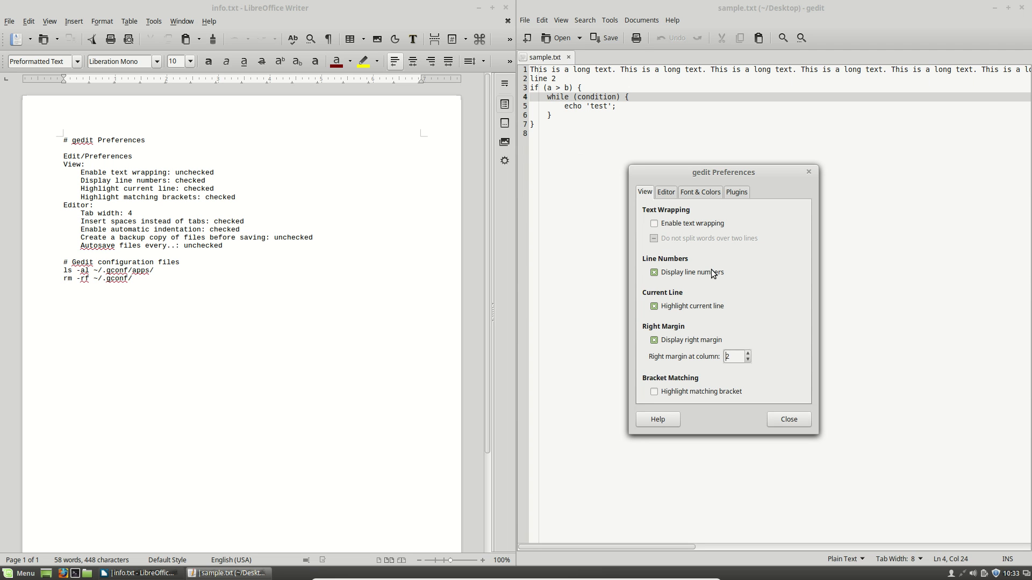
Set the right margin column to 100
left_click_drag(747, 356, 749, 357)
left_click(747, 361)
left_click(746, 361)
left_click(747, 361)
left_click(747, 360)
left_click(747, 360)
left_click(747, 360)
left_click(747, 360)
left_click(747, 360)
left_click(747, 360)
left_click(747, 360)
left_click(747, 361)
left_click(746, 361)
left_click(747, 361)
left_click(747, 361)
left_click(747, 361)
left_click(746, 360)
left_click(747, 361)
left_click(747, 361)
left_click(747, 361)
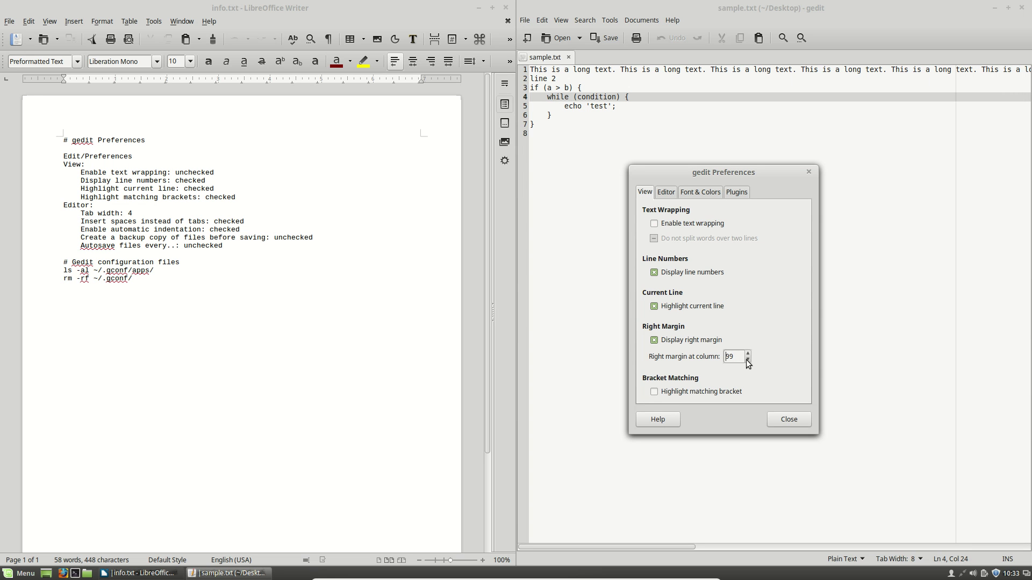
left_click(747, 354)
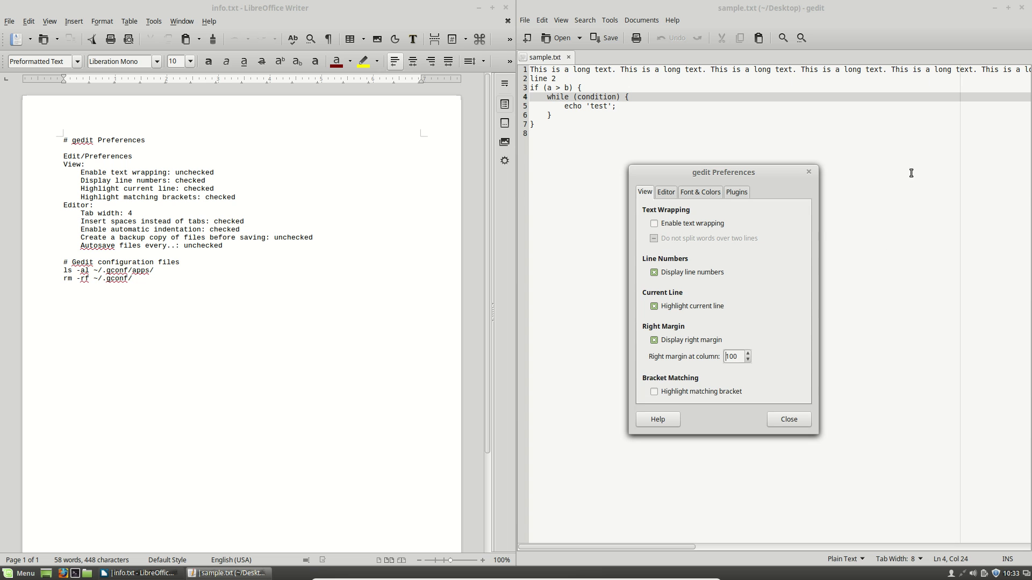
Break the long text of line 1 at the right margin guide so that it spans four lines, and save sample.txt
left_click(957, 72)
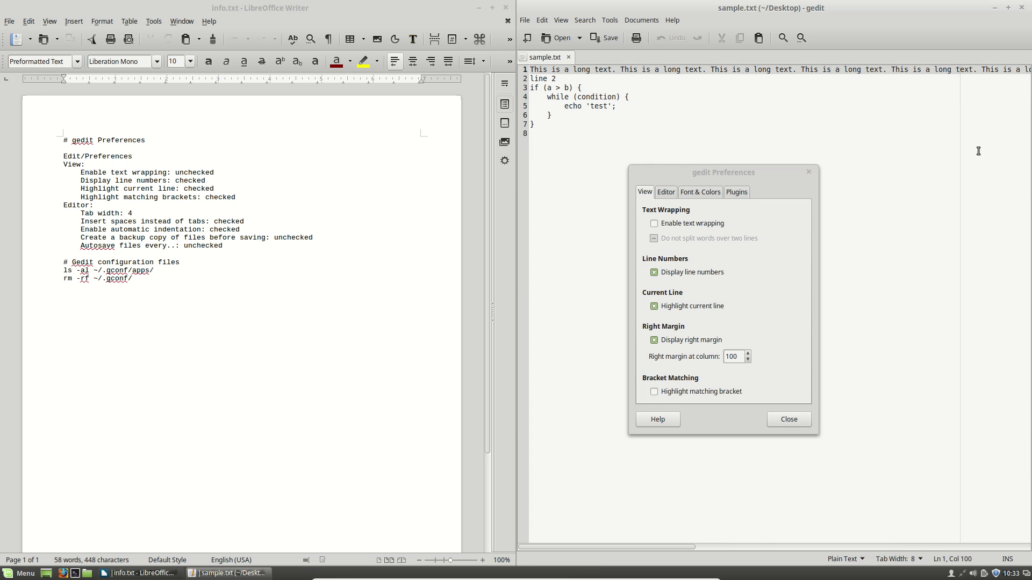
key("Return")
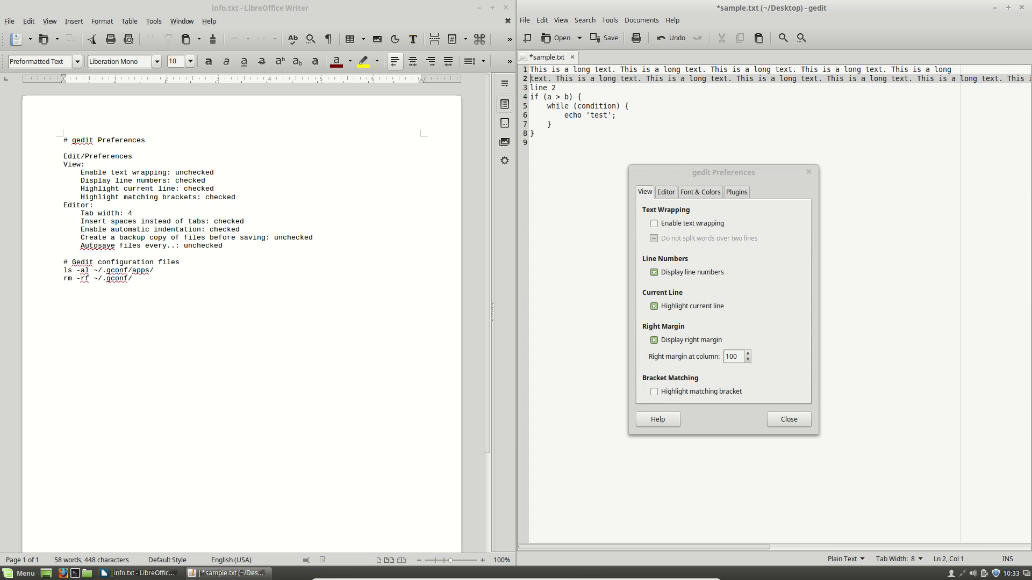
left_click(960, 79)
key("Return")
left_click(961, 88)
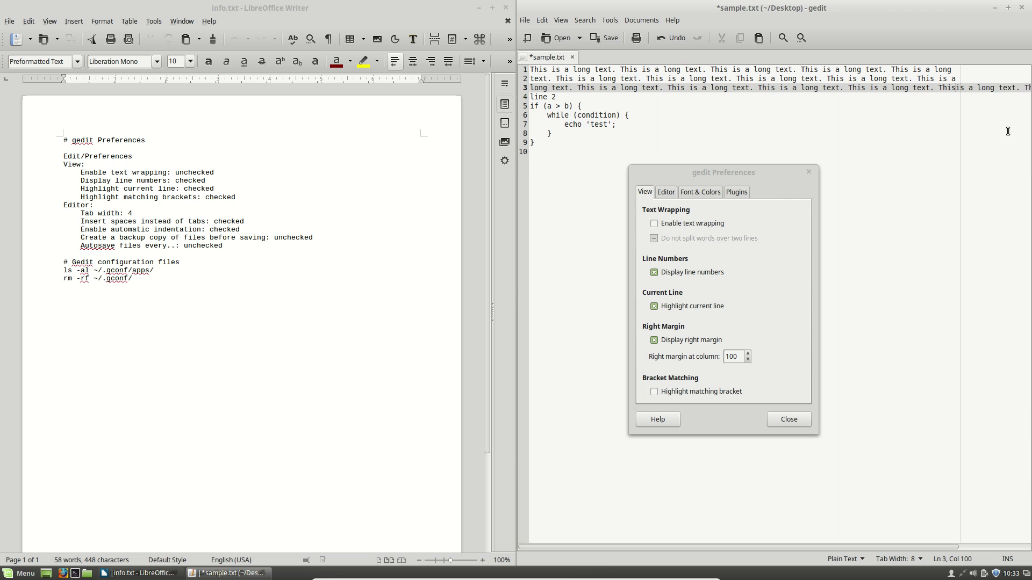
key("Return")
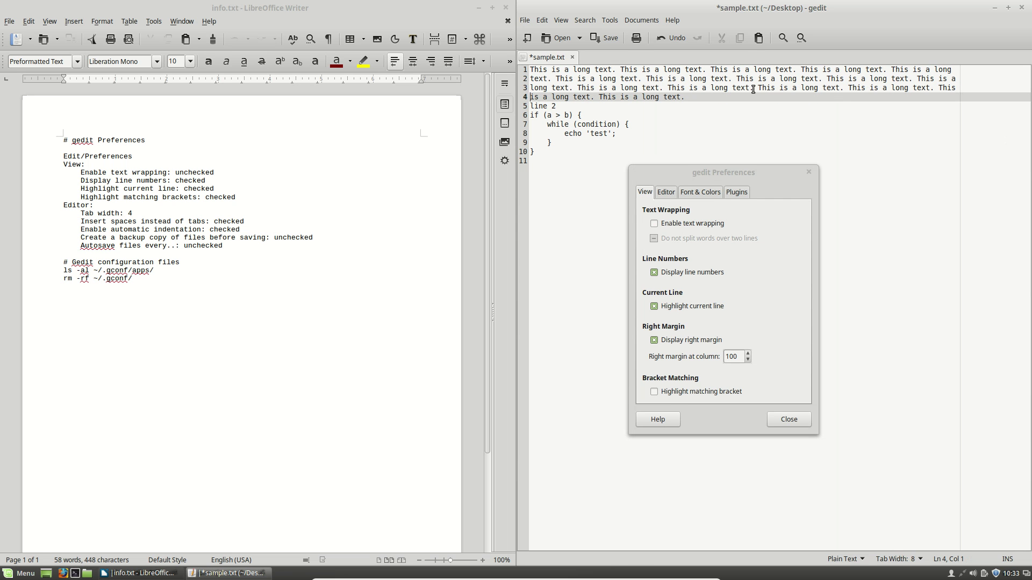
key("ctrl+s")
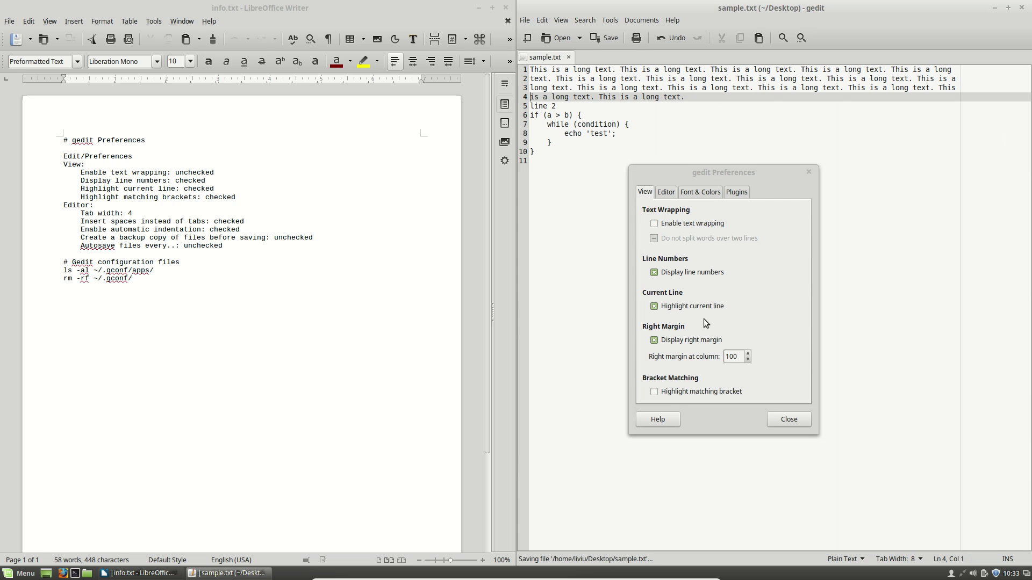
Turn off the right margin display and enable matching bracket highlighting, with the cursor at the opening brace on line 6
left_click(660, 340)
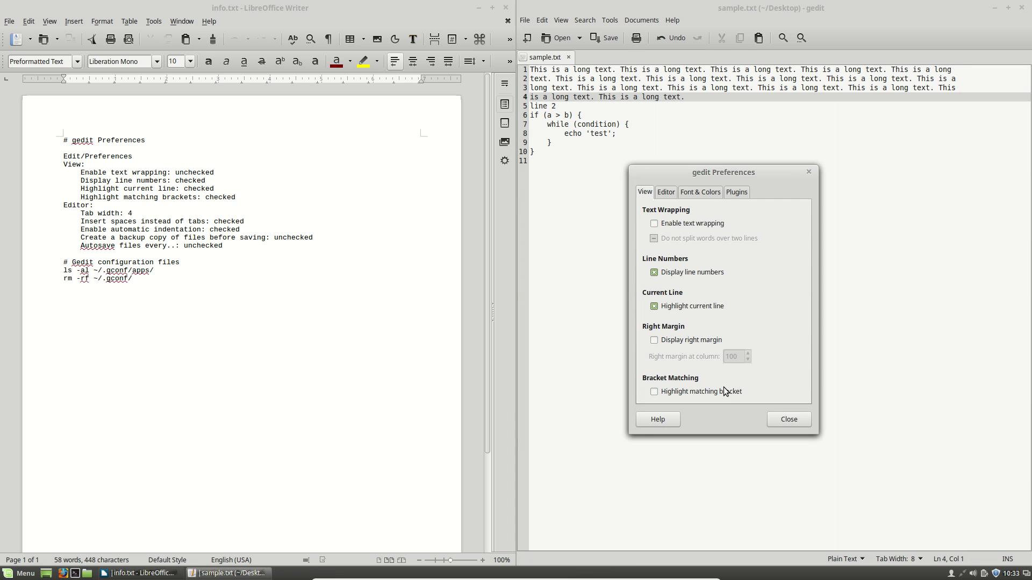
left_click_drag(802, 195, 955, 230)
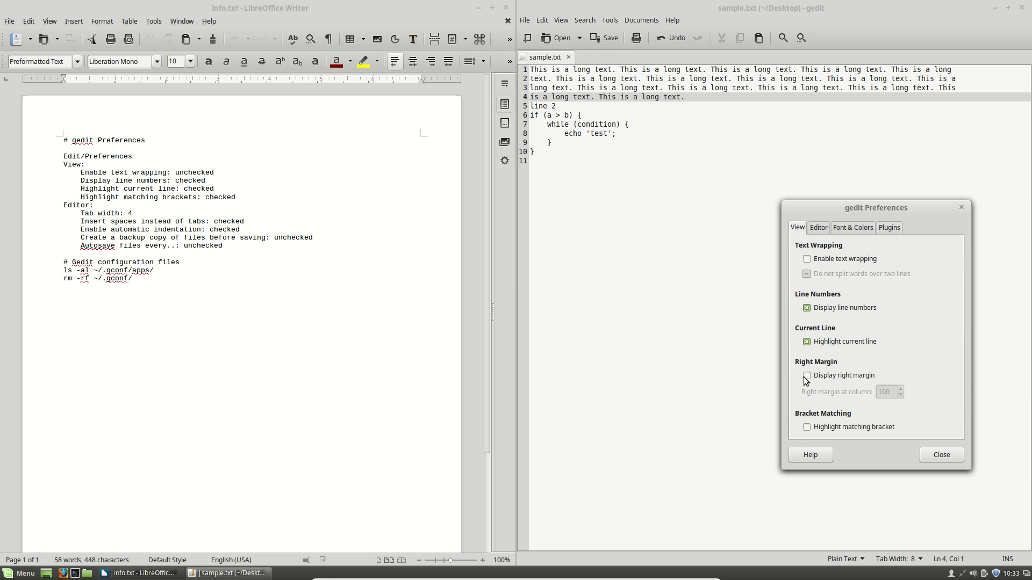
left_click(594, 118)
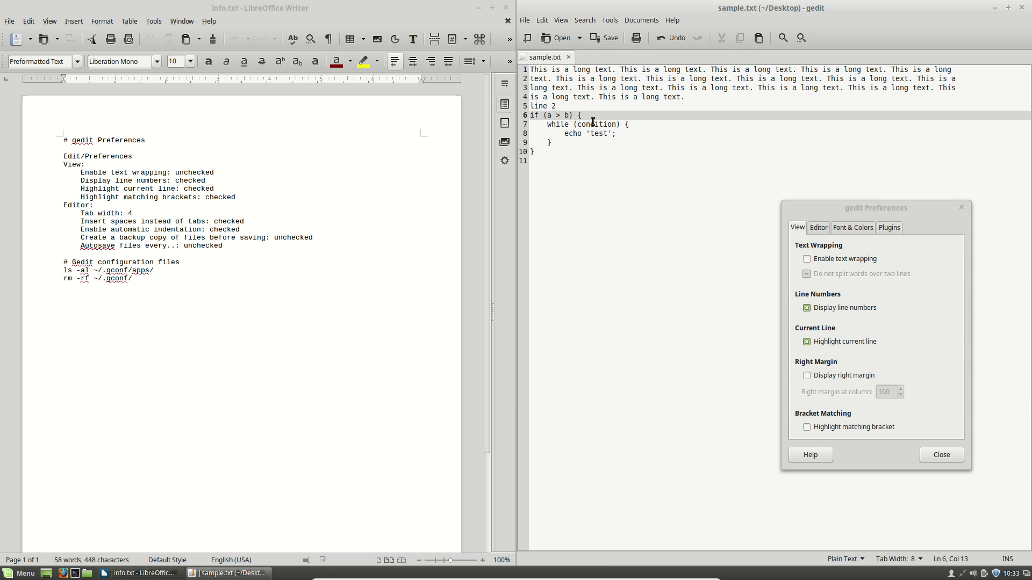
left_click_drag(573, 151, 507, 116)
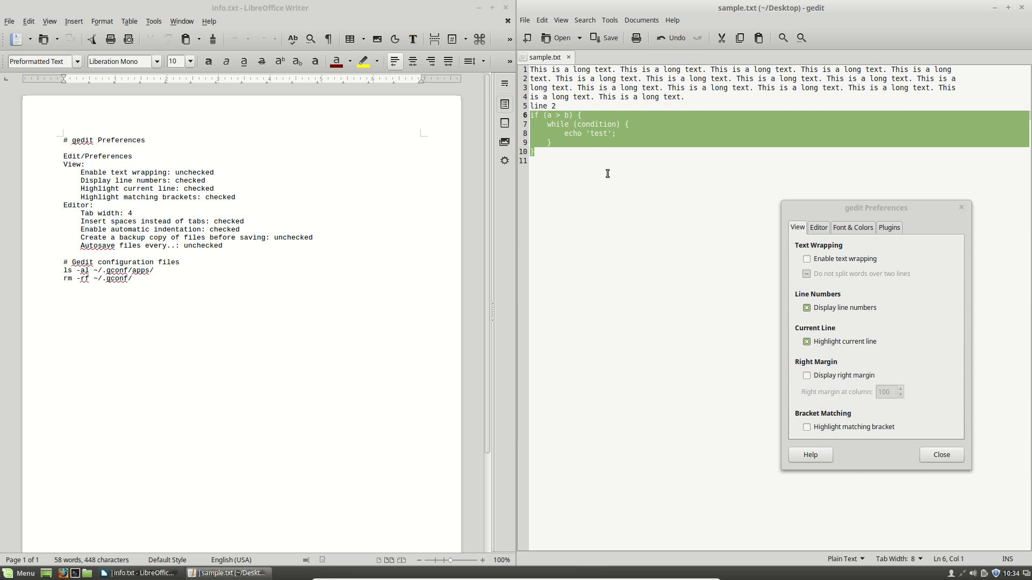
left_click(592, 115)
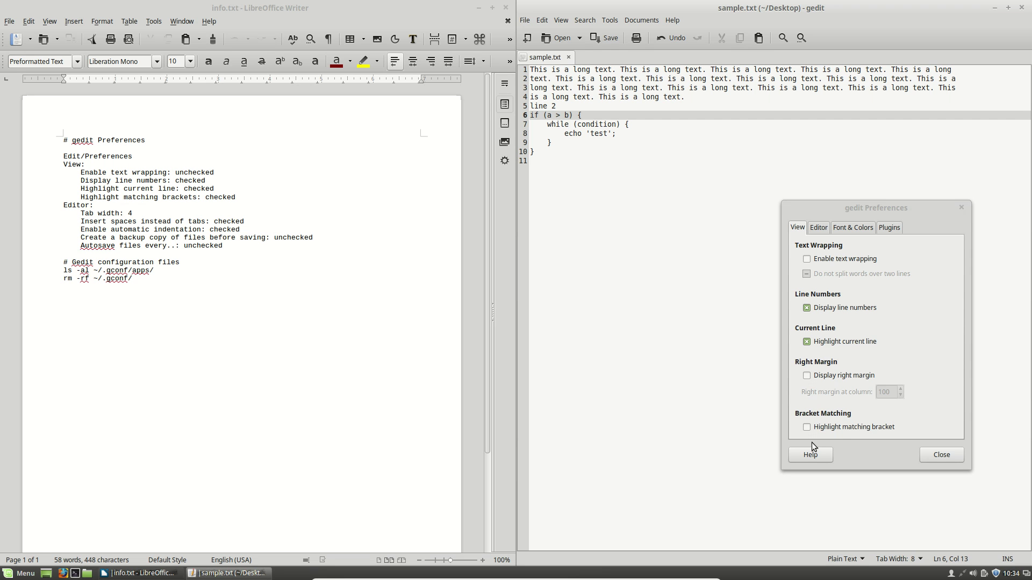
left_click(842, 427)
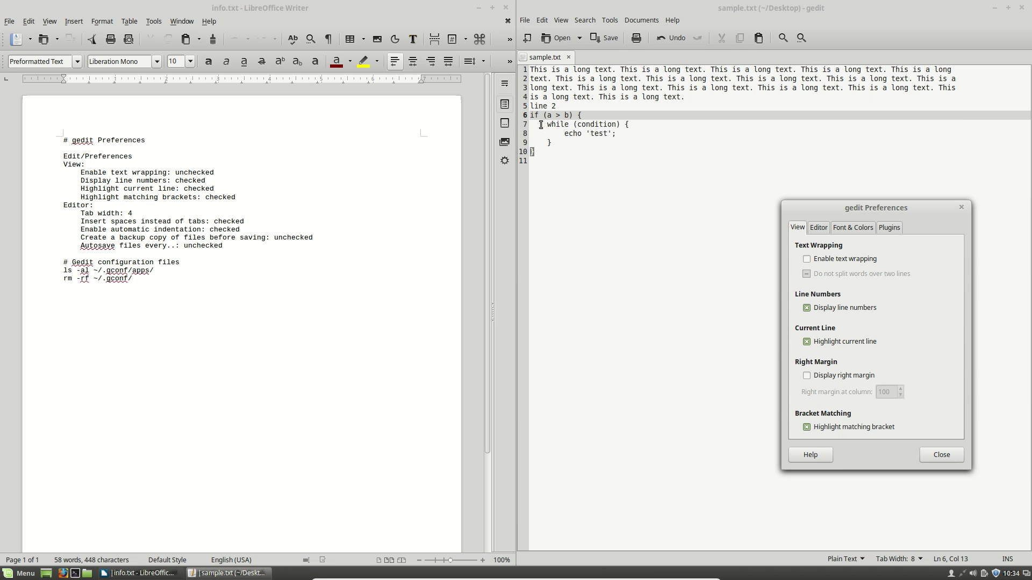
Place the cursor at the braces and parentheses of the if and while block to examine the matching bracket highlighting
left_click(593, 119)
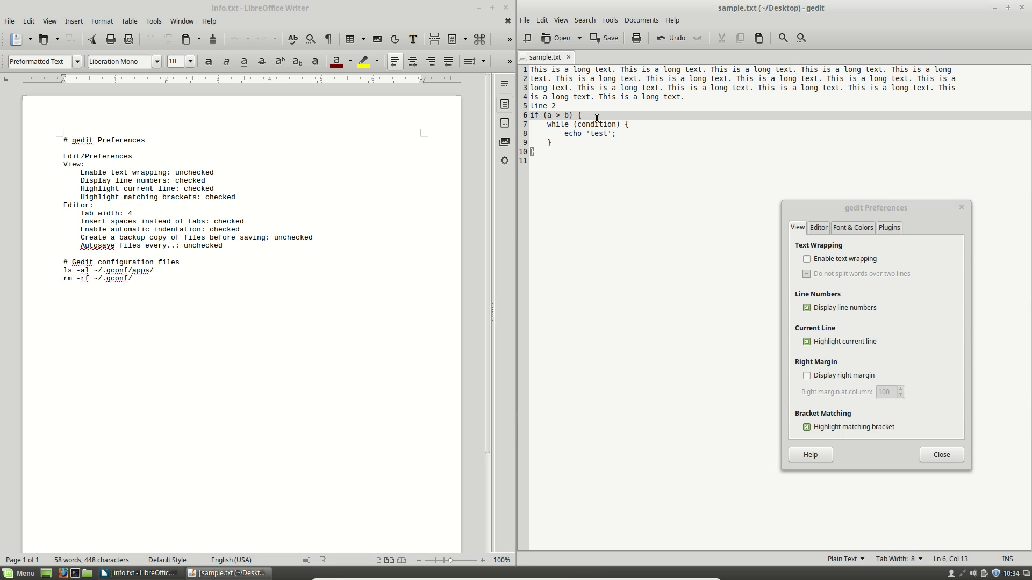
left_click(564, 143)
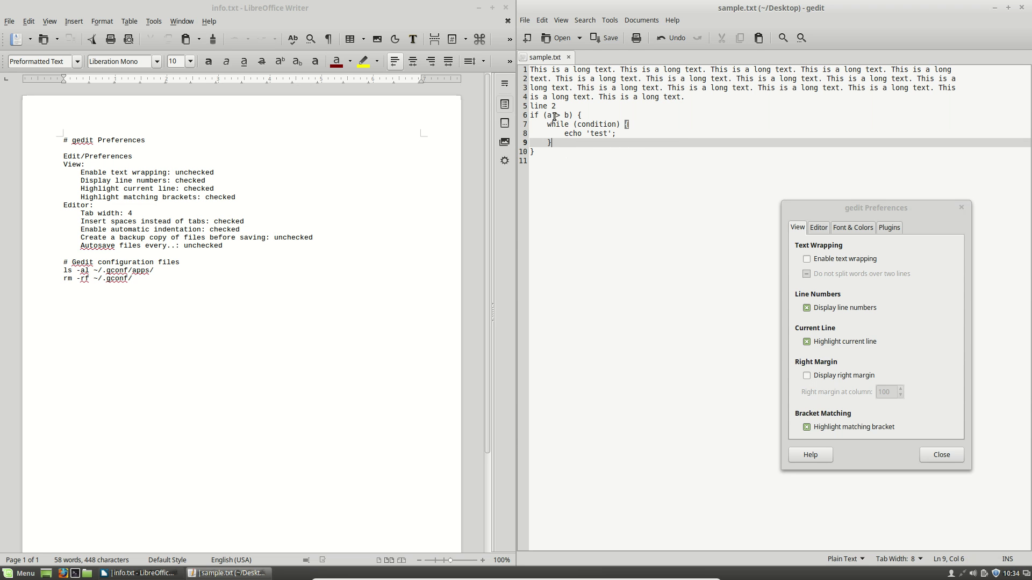
left_click_drag(573, 116, 578, 122)
key("Left")
key("Left")
key("Left")
key("Left")
key("Left")
key("Left")
key("Left")
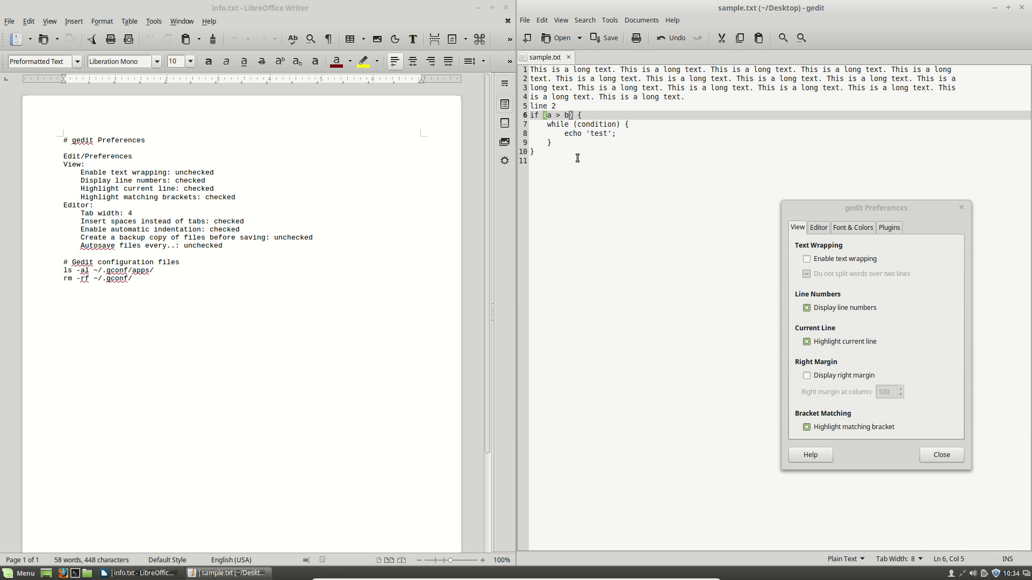
left_click(572, 115)
left_click(543, 115)
left_click(647, 136)
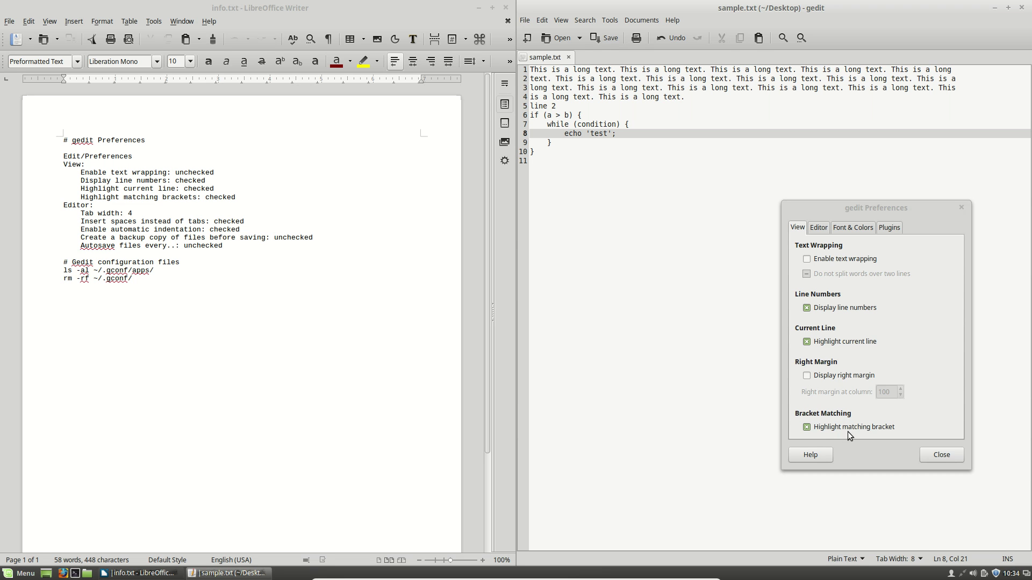
Show the Editor preferences and add the letter "a" indented with a tab on line 12 of sample.txt, followed by a new line
left_click(819, 231)
left_click(679, 269)
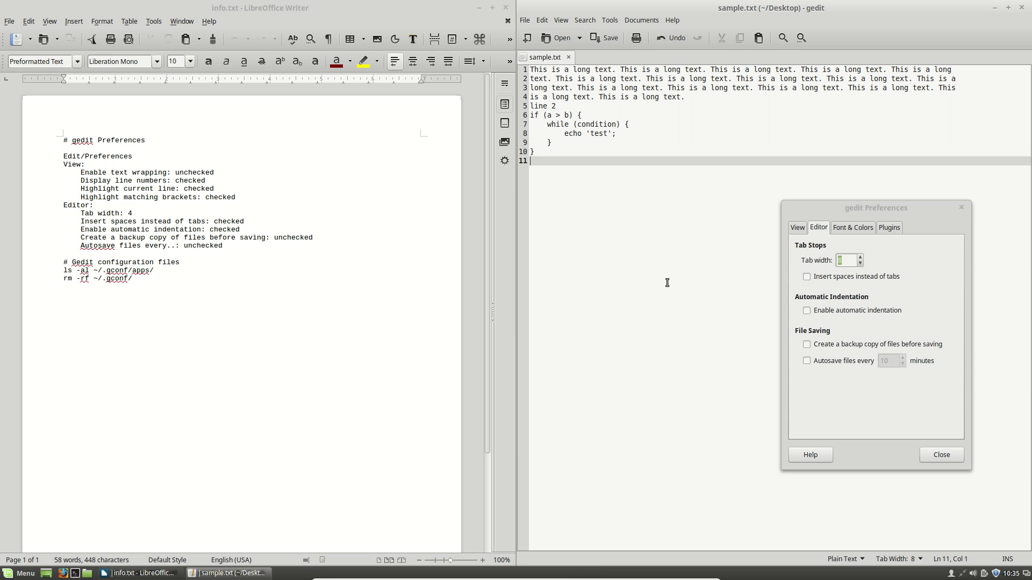
key("Return")
key("Return")
key("Up")
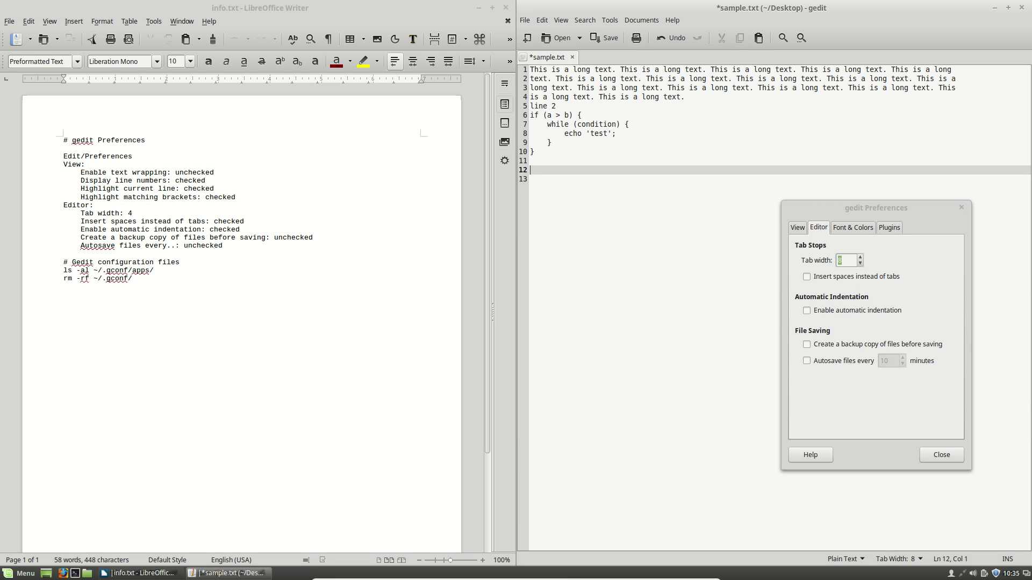
type("a")
key("Left")
key("shift+Home")
key("End")
key("Return")
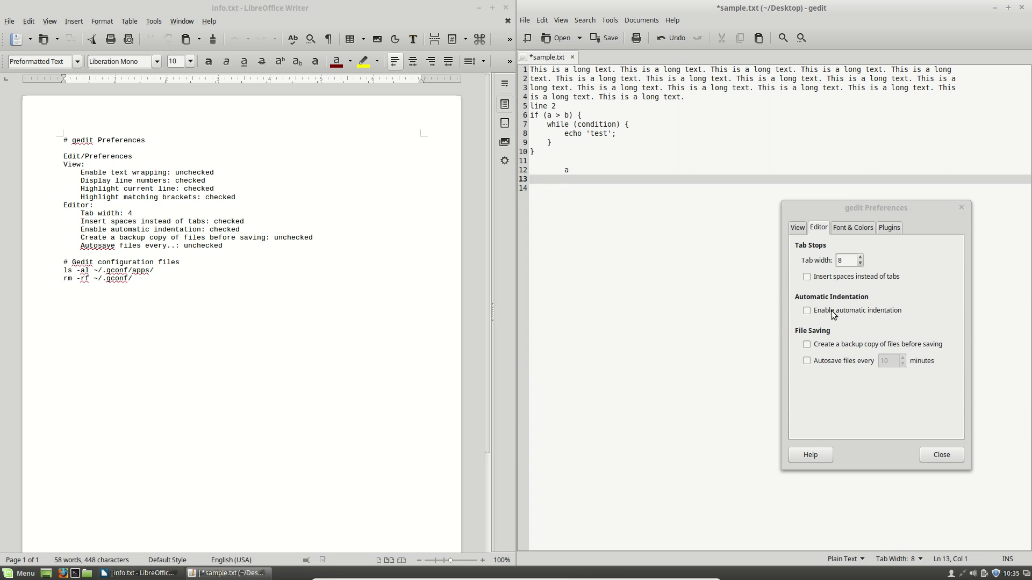
Enable inserting spaces instead of tabs, add an indented "b" on line 13, and inspect its indentation character by character
left_click(833, 277)
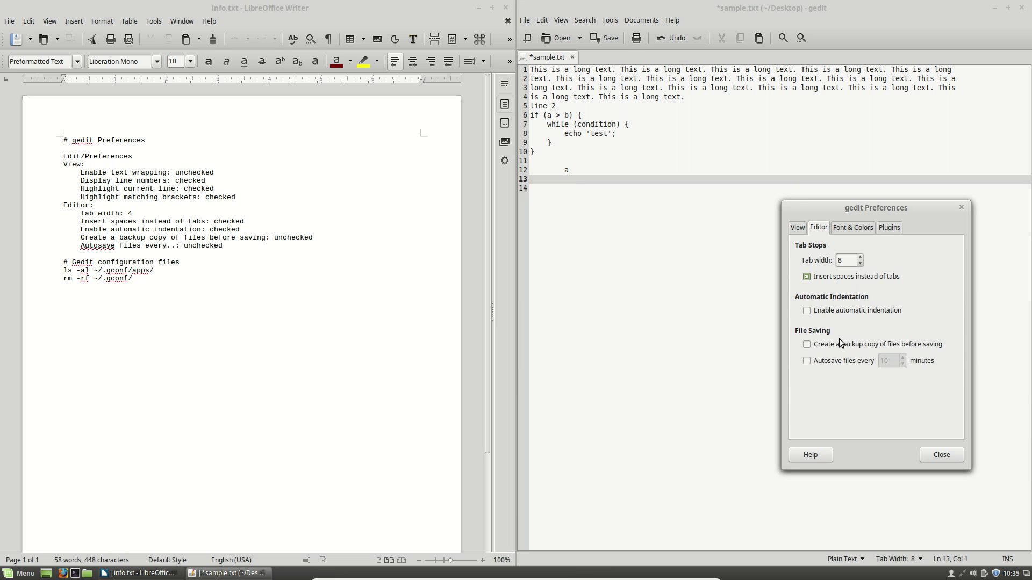
left_click(591, 182)
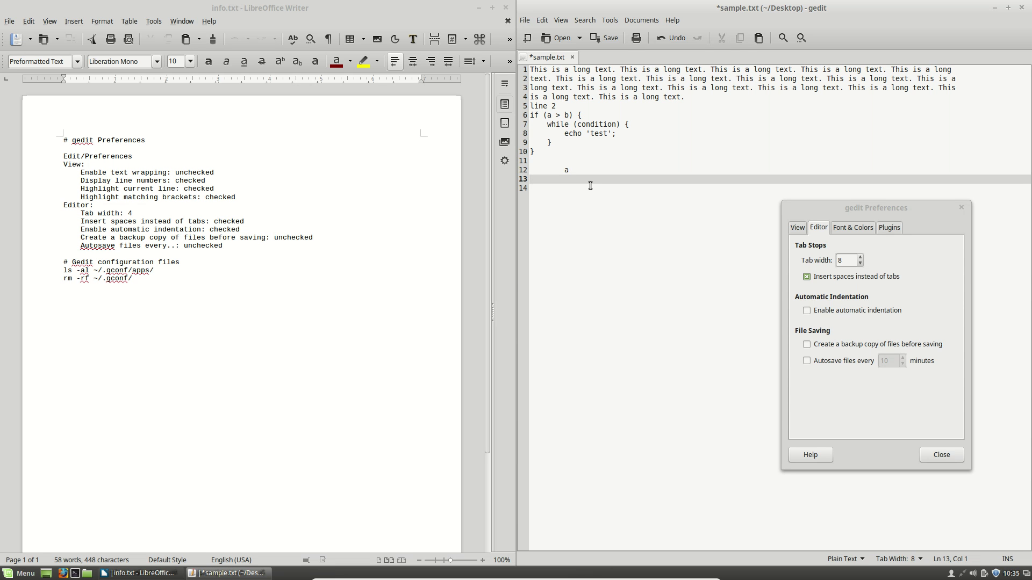
type("b")
key("Left")
key("shift+Left")
key("shift+Left")
key("shift+Left")
key("shift+Left")
key("shift+Left")
key("shift+Left")
key("shift+Left")
key("shift+Left")
key("Down")
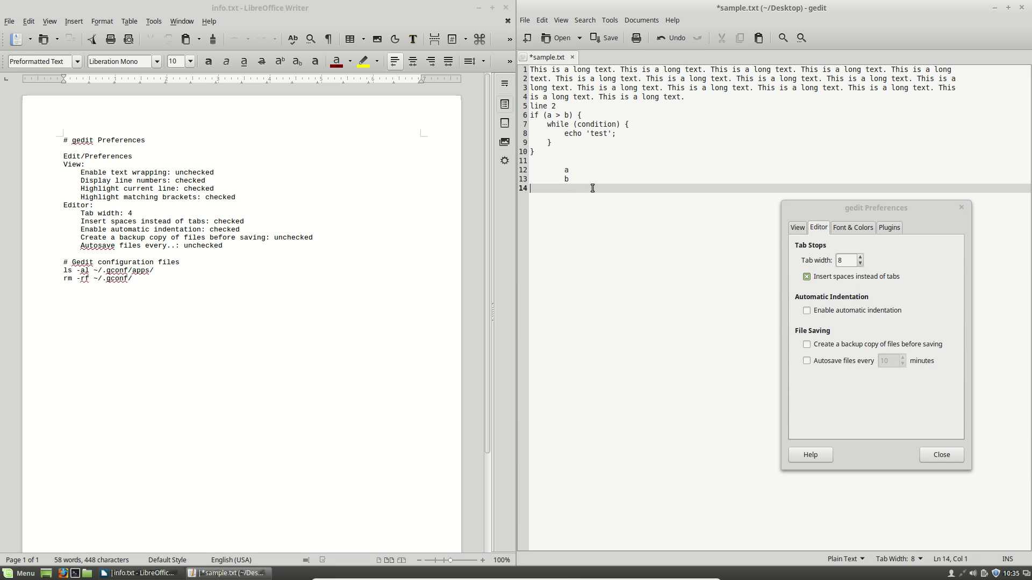
Add an empty line at the end of sample.txt and set the tab width to 4 in the Editor preferences
key("Return")
key("Up")
left_click(859, 263)
left_click(860, 263)
left_click(860, 263)
left_click(859, 264)
left_click(859, 264)
left_click(860, 263)
left_click(861, 258)
left_click(861, 258)
Add the letter "c" indented by one tab stop on line 14 and select its indentation to check the spaces
left_click(596, 190)
type("c")
key("shift+Left")
key("shift+Left")
key("shift+Left")
key("shift+Left")
Select the indentation before "a" on line 12 and before "b" on line 13 to compare the tab with the spaces
key("Up")
key("Up")
key("shift+Right")
key("shift+Right")
key("shift+Right")
key("shift+Right")
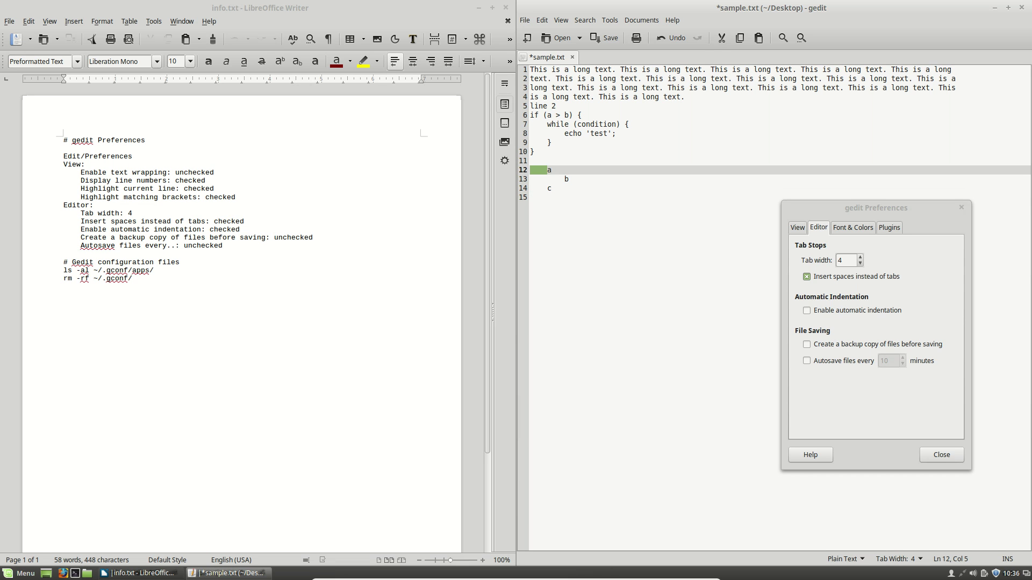
key("Down")
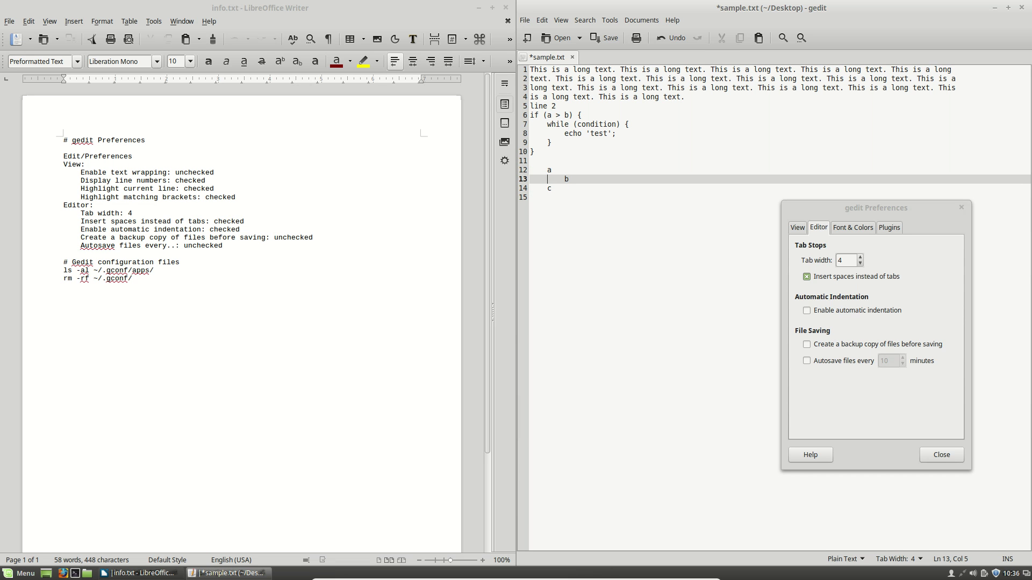
key("Home")
key("shift+Right")
key("shift+Right")
key("shift+Right")
key("shift+Right")
key("shift+Right")
key("shift+Right")
key("shift+Right")
key("shift+Right")
left_click(531, 197)
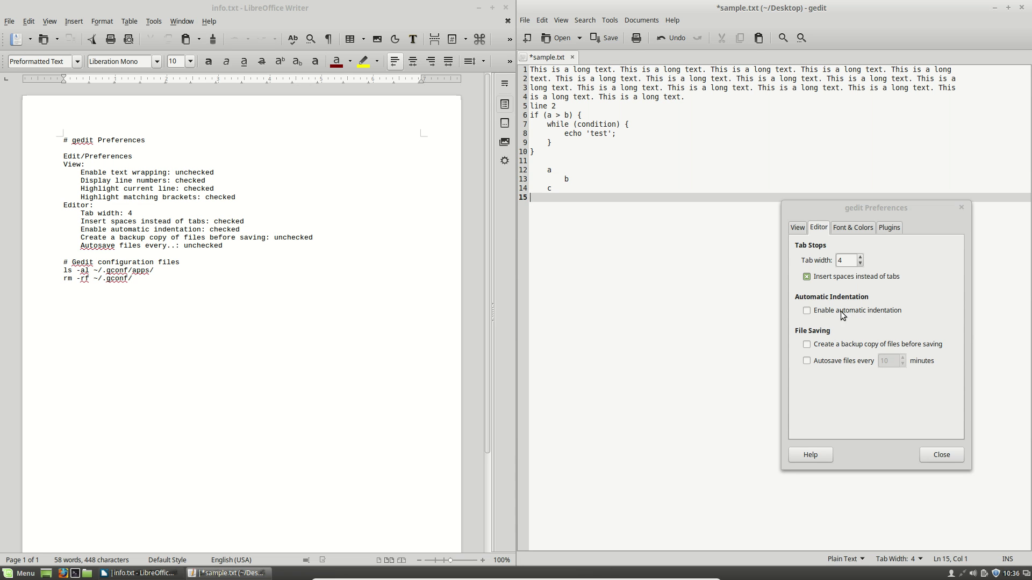
Insert a new line after echo 'test'; on line 8 to check where the cursor starts without automatic indentation, and remove it
left_click(648, 135)
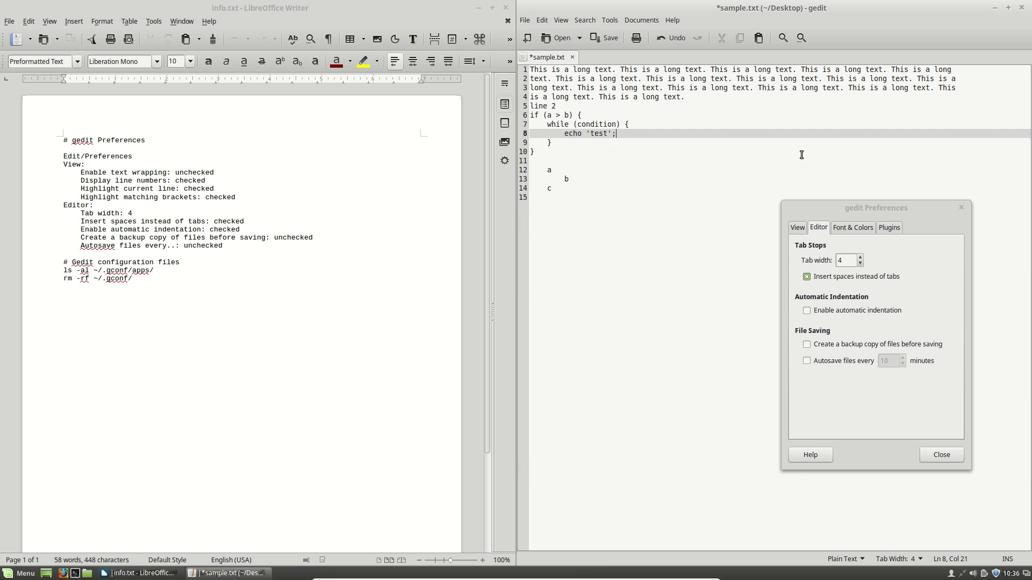
key("Return")
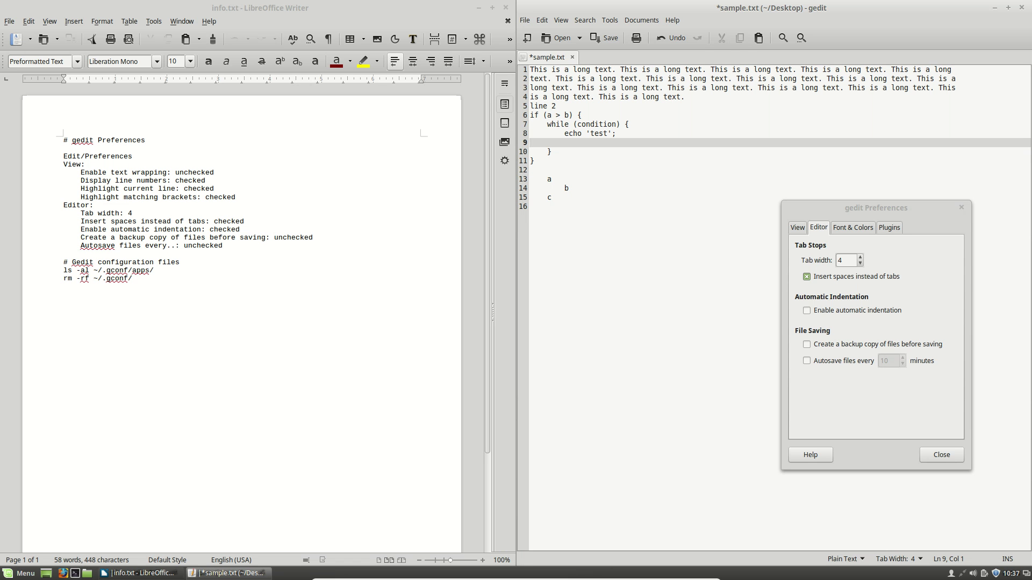
key("BackSpace")
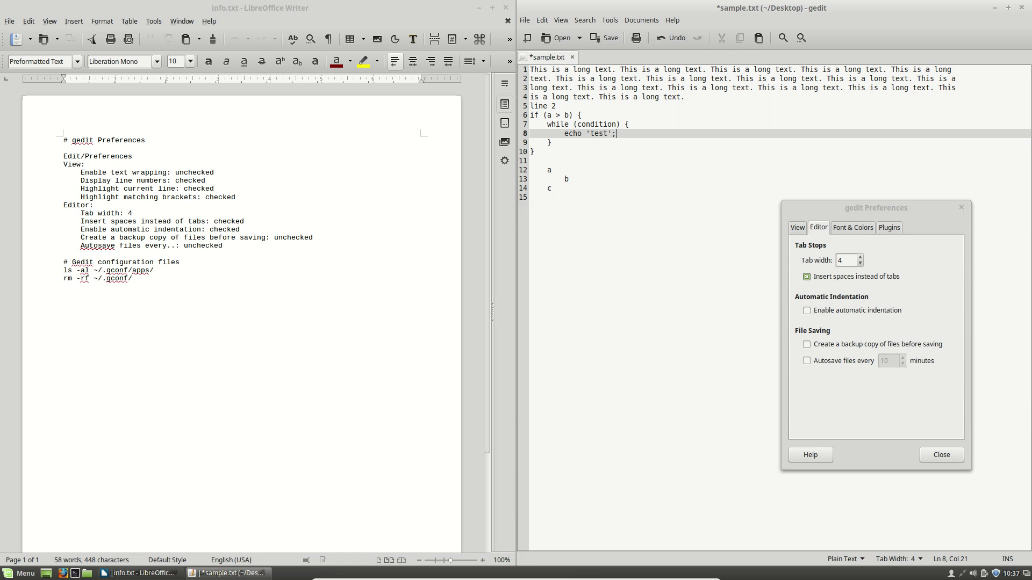
Enable automatic indentation and insert a new line after echo 'test'; on line 8 to check where the cursor starts
left_click(831, 310)
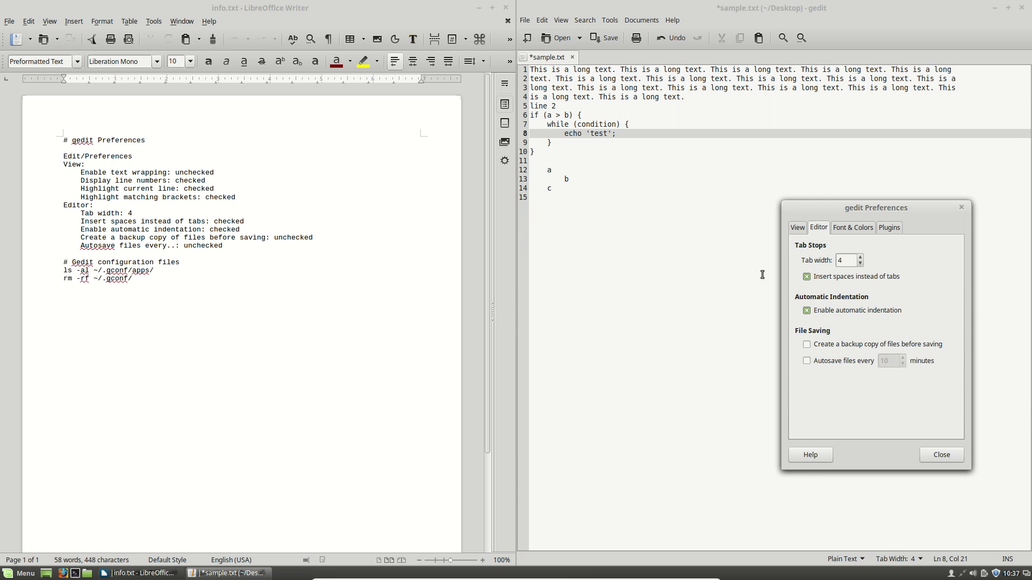
left_click(644, 133)
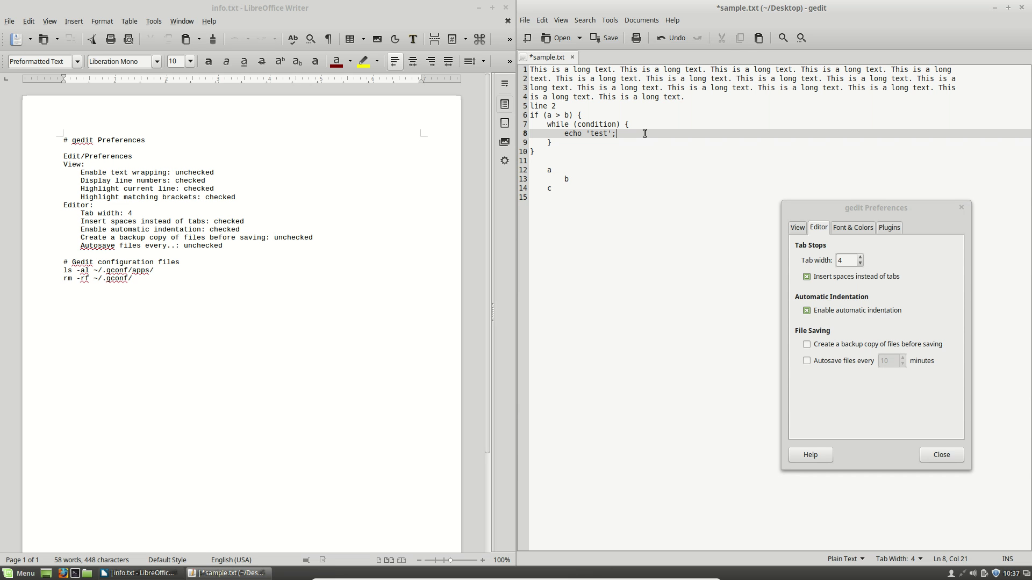
key("Return")
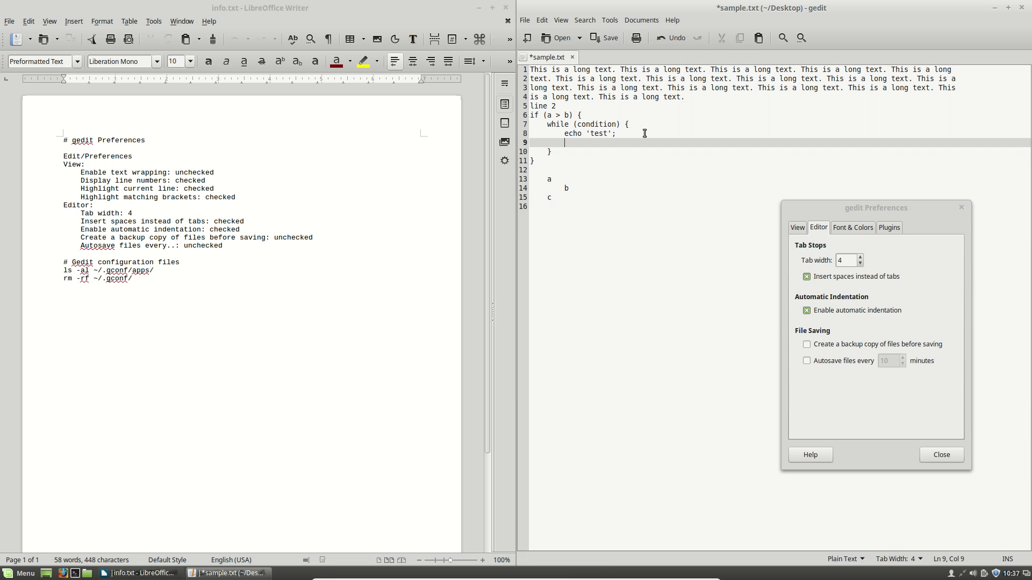
key("Up")
key("Down")
key("Up")
key("Down")
key("Up")
key("Down")
key("Up")
key("Down")
Select the indentation on the new line 9 to check its spaces, and remove the line
key("shift+Left")
key("shift+Left")
key("shift+Left")
key("shift+Left")
key("shift+Left")
key("shift+Left")
key("shift+Left")
key("shift+Left")
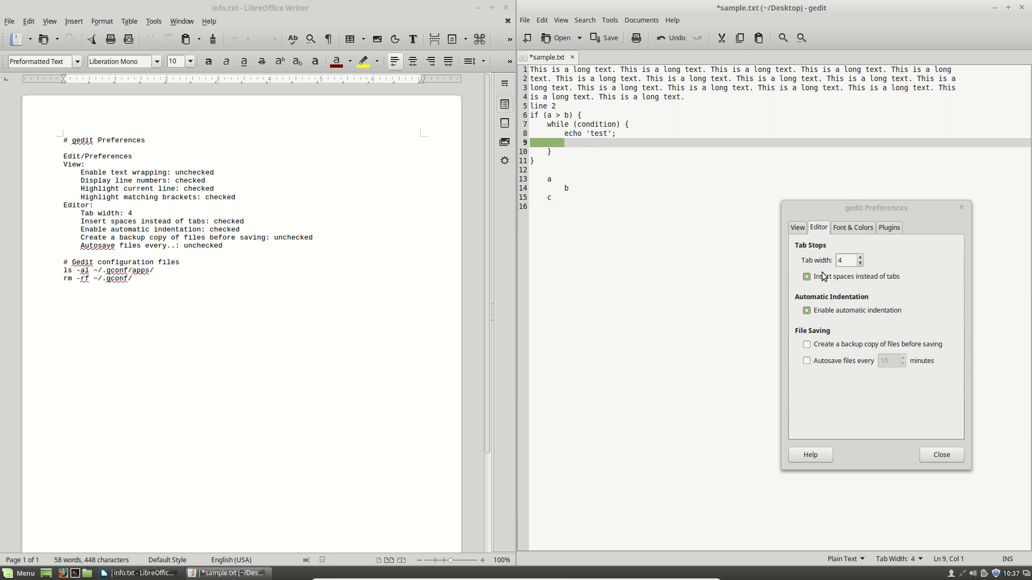
left_click(575, 143)
key("shift+Left")
key("shift+Left")
key("shift+Left")
key("shift+Left")
key("shift+Left")
key("shift+Left")
key("shift+Left")
key("shift+Left")
key("End")
key("shift+Left")
key("shift+Left")
key("shift+Left")
key("shift+Left")
key("shift+Left")
key("shift+Left")
key("shift+Left")
key("shift+Left")
key("Home")
key("BackSpace")
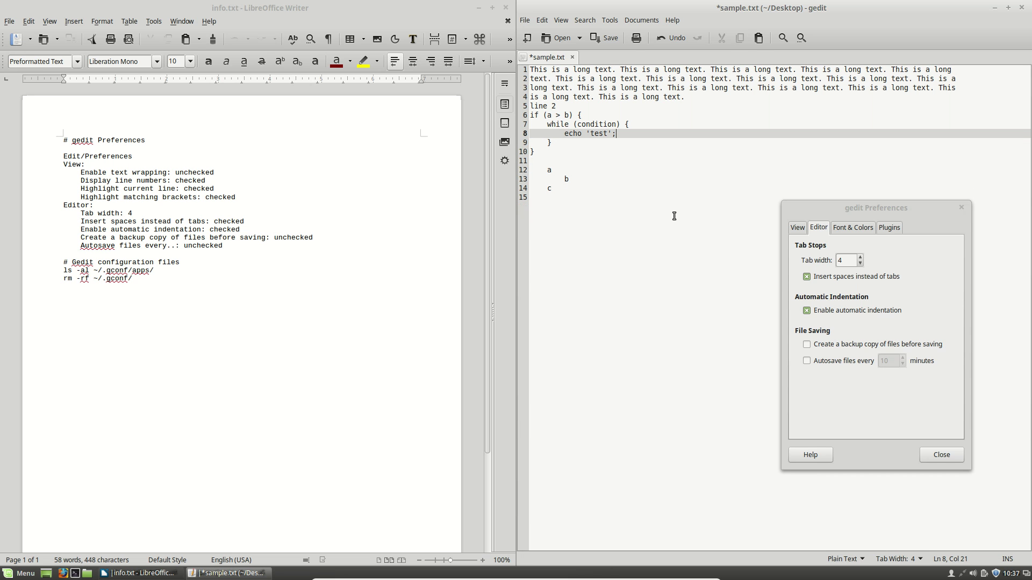
Turn off automatic indentation and add echo 'test2'; as line 9, indented to match the line above
left_click(831, 312)
key("Return")
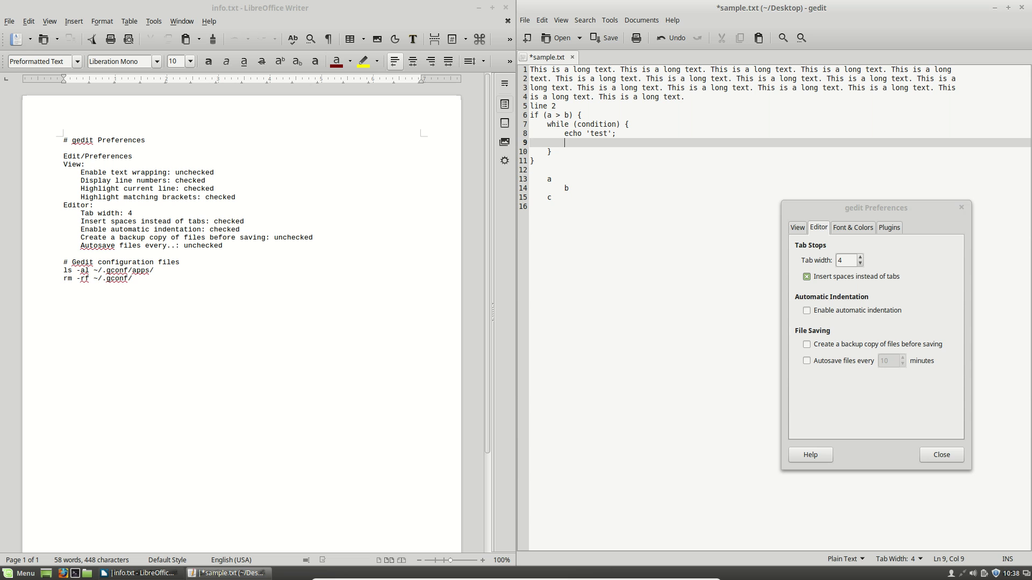
type("echo 'test2';")
Step through the echo 'test2'; line and select its leading indentation to examine it
key("Left")
key("Left")
key("Left")
key("Left")
key("Left")
key("Left")
key("Left")
key("Left")
key("Left")
key("Left")
key("Home")
key("shift+Home")
key("Right")
key("Right")
key("Right")
key("End")
Enable automatic indentation again and add echo 'test'; as line 10, saving sample.txt
left_click(845, 305)
left_click(656, 141)
key("Return")
type("echo")
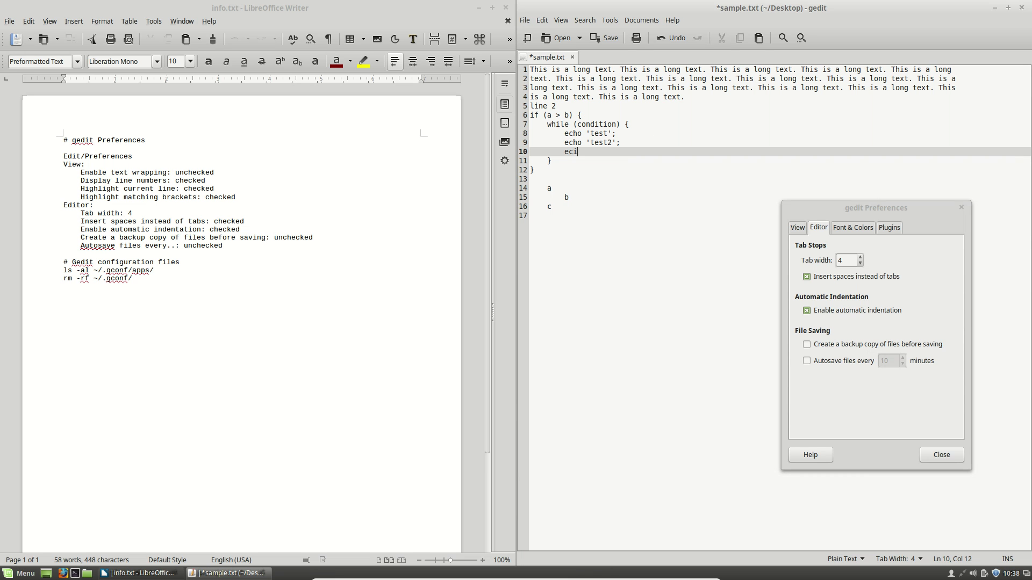
type(" 'test';")
key("ctrl+s")
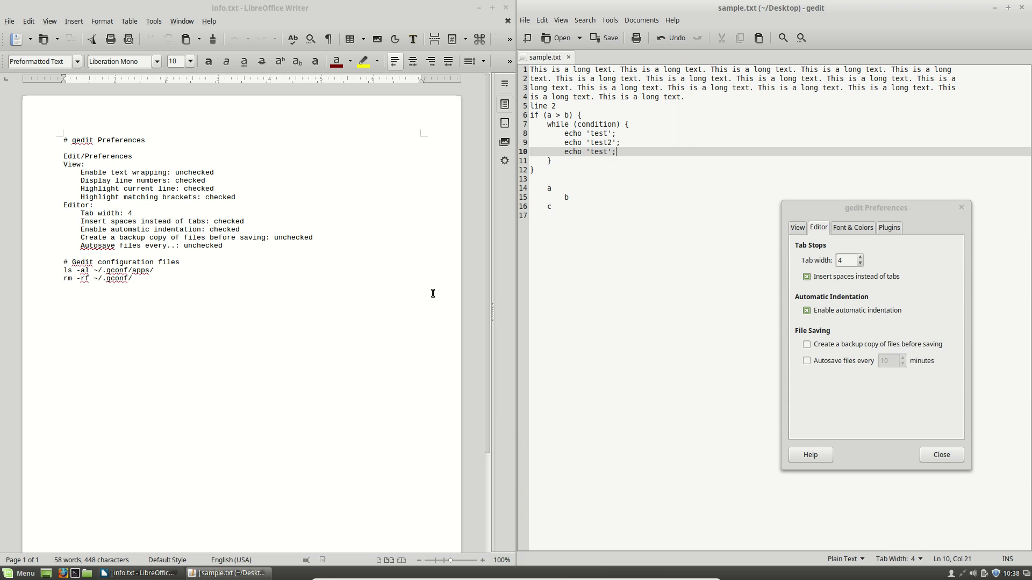
Open a terminal and list the files in ~/Desktop with ls
left_click(77, 573)
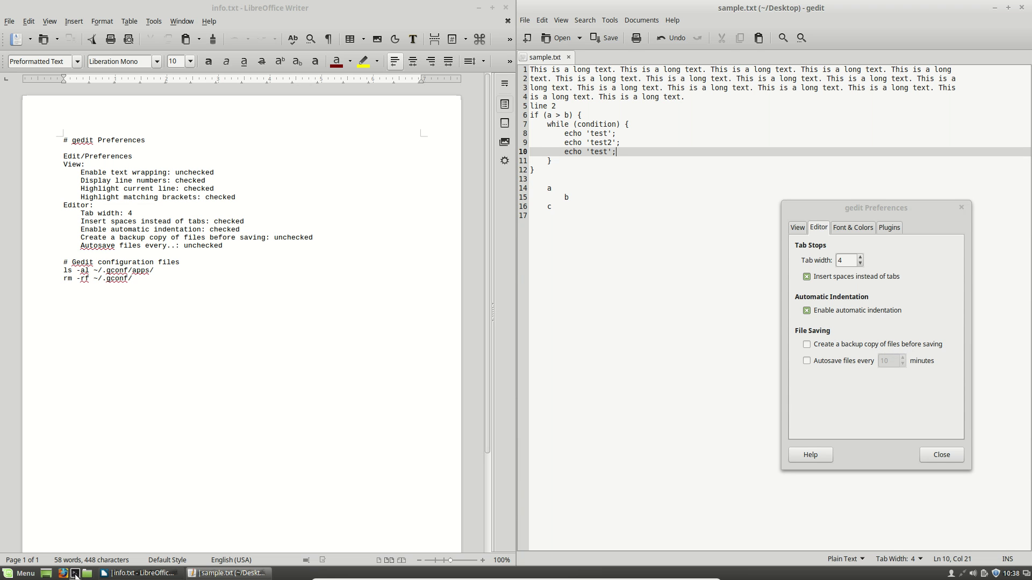
type("cd ~/d")
key("BackSpace")
type("De")
key("Tab")
key("Return")
type("ls")
key("Return")
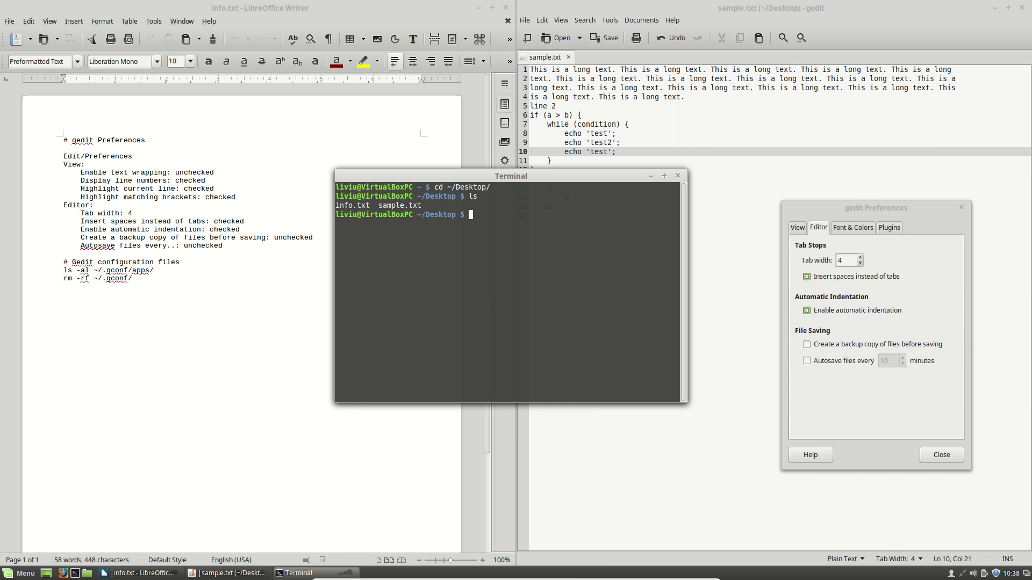
Enable creating a backup copy before saving, and save sample.txt with "d" added on line 17
left_click(843, 344)
left_click(625, 256)
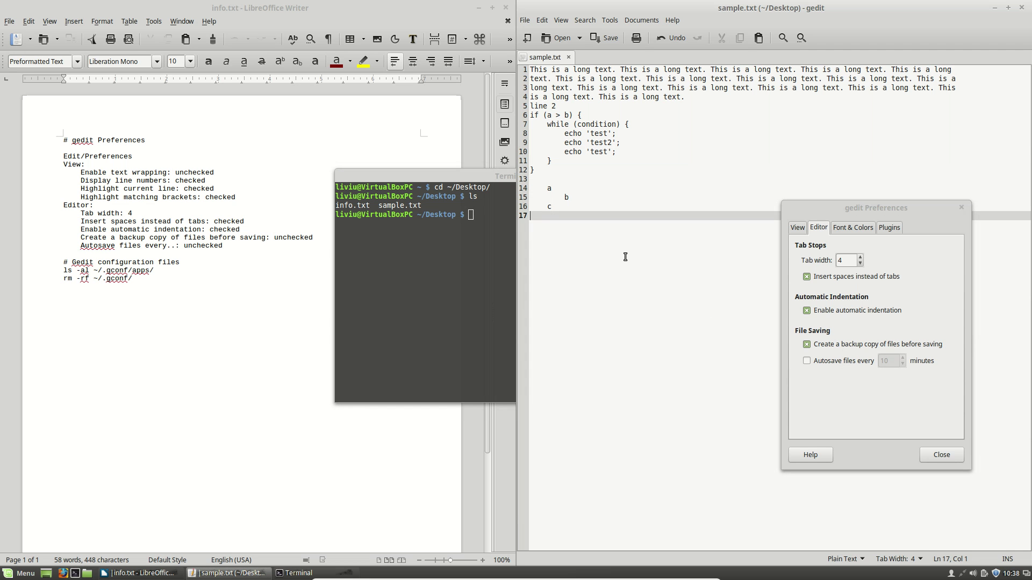
key("Return")
key("Up")
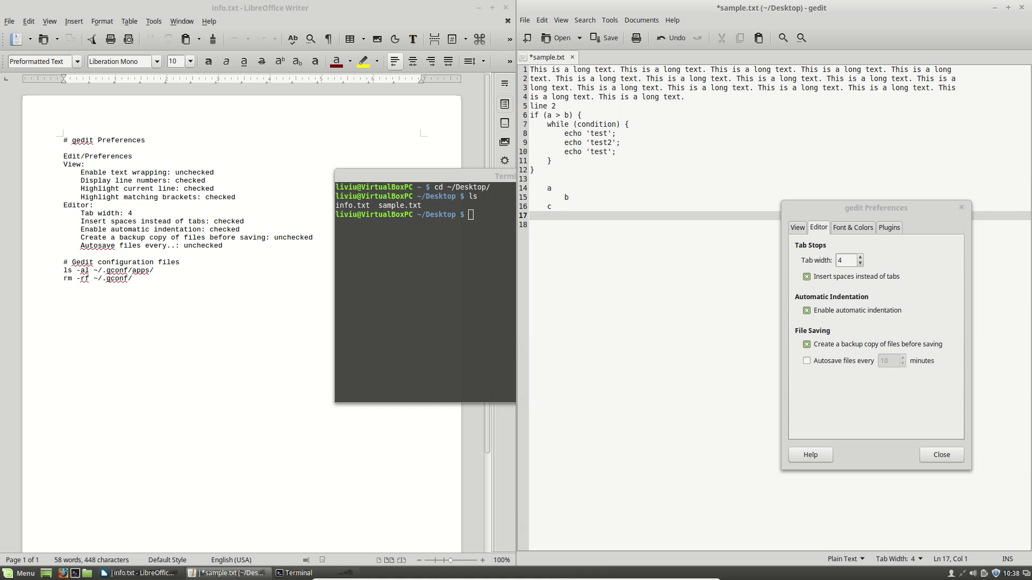
type("d")
key("ctrl+s")
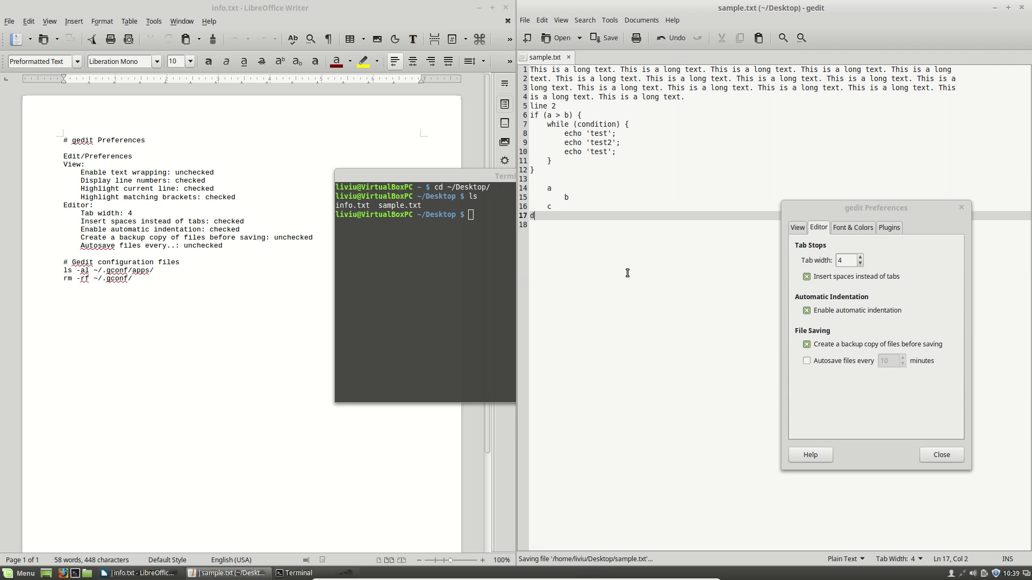
List the Desktop files again in the terminal and compare the names sample.txt and sample.txt~
left_click(458, 277)
type("ls")
key("Return")
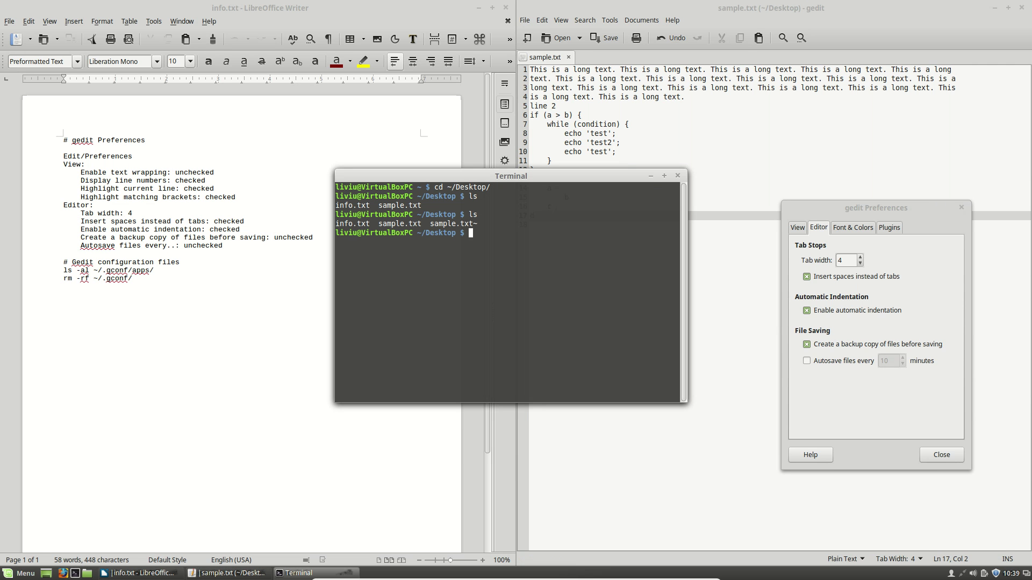
double_click(456, 224)
double_click(407, 223)
double_click(460, 224)
left_click(475, 226)
mouse_move(472, 226)
left_mouse_down()
mouse_move(473, 235)
mouse_move(477, 226)
left_mouse_up()
left_click(479, 250)
double_click(471, 223)
left_click(490, 292)
double_click(388, 224)
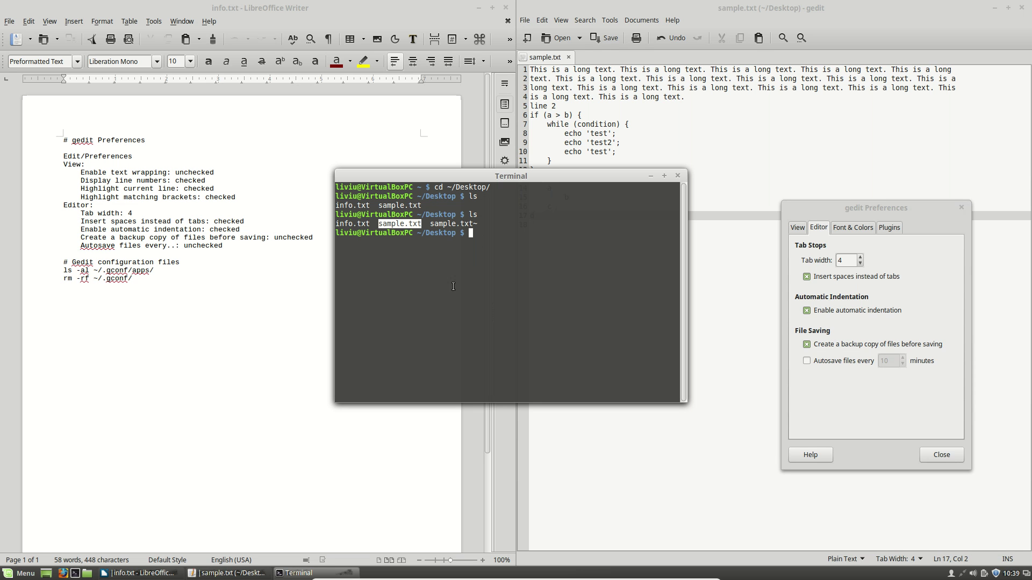
left_click(478, 321)
Turn off creating a backup copy before saving, and highlight the file names in the terminal listing
left_click(865, 348)
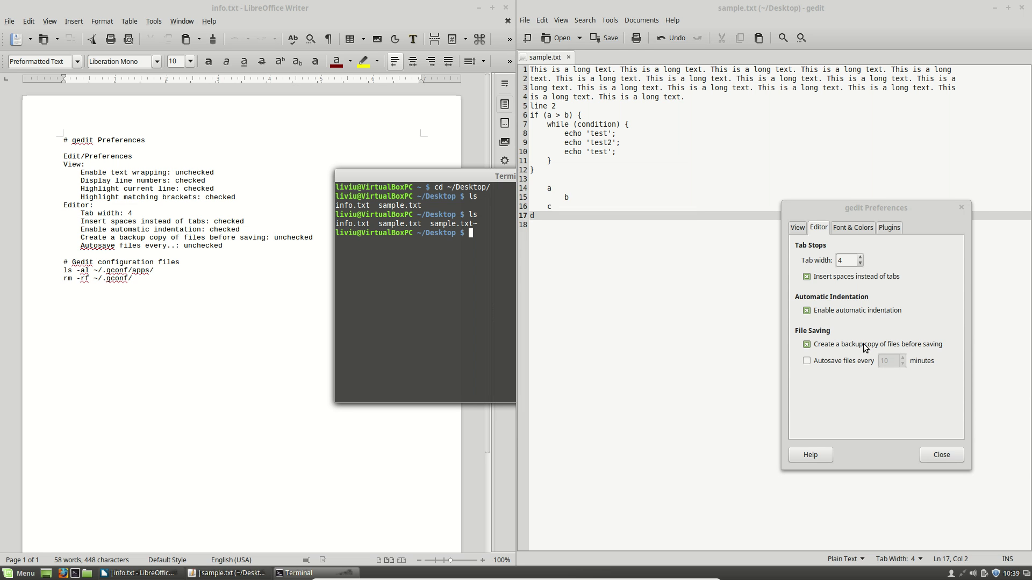
left_click(444, 294)
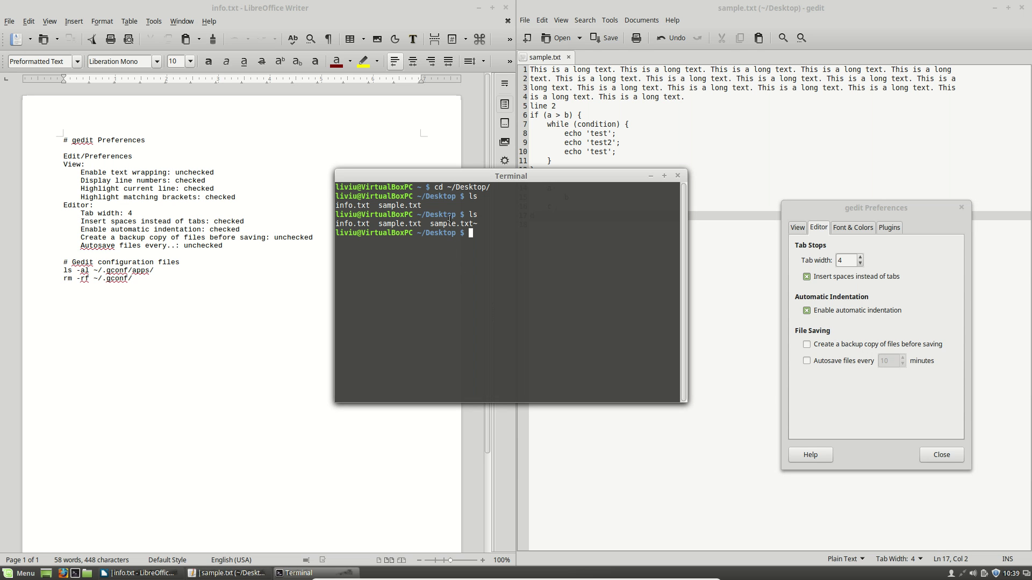
left_click_drag(451, 217, 451, 225)
double_click(453, 232)
double_click(458, 229)
double_click(458, 226)
left_click_drag(424, 225, 335, 224)
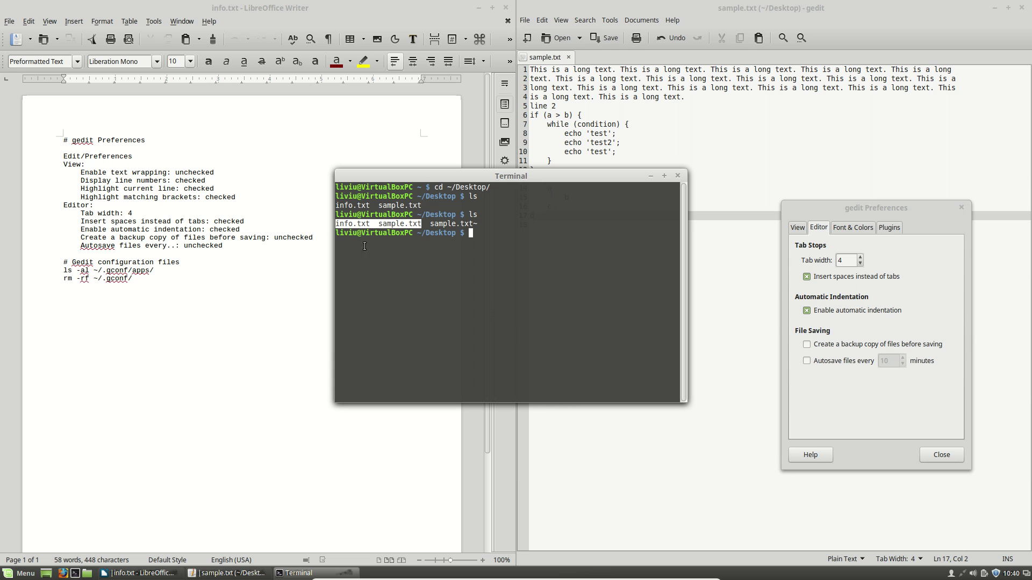
left_click(506, 345)
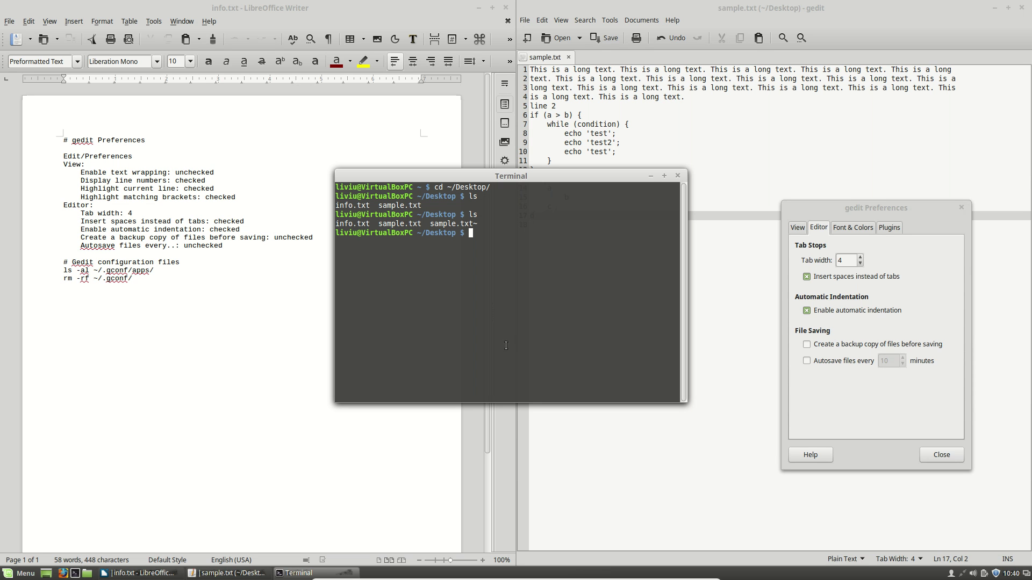
Compare sample.txt with the backup file sample.txt~ in the terminal listing
double_click(408, 217)
double_click(409, 223)
left_click(444, 224)
double_click(444, 224)
left_click(475, 226)
double_click(408, 225)
left_click(450, 331)
Enable autosaving files every 10 minutes and add "e" on line 18 of sample.txt without saving
left_click(843, 362)
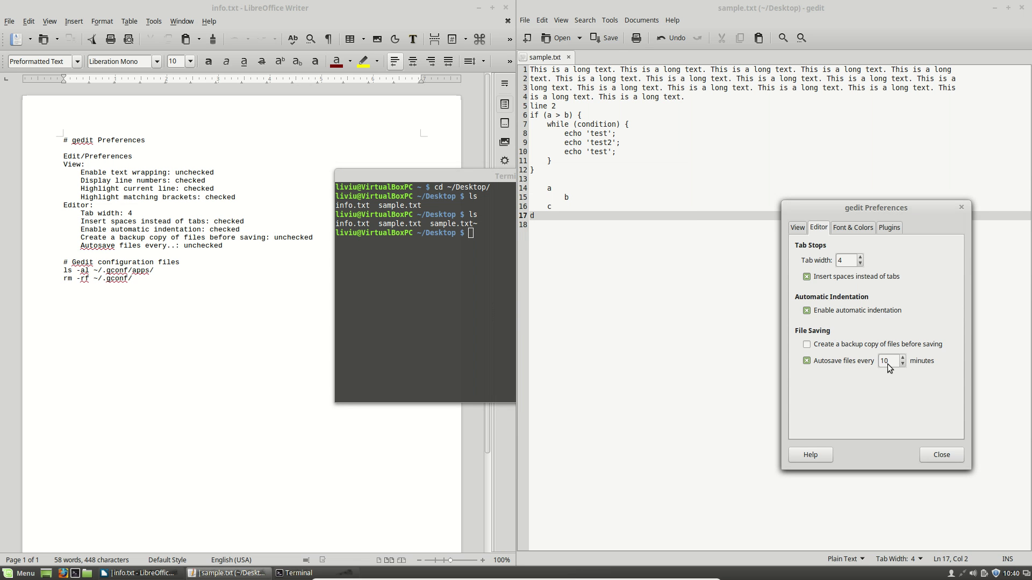
left_click(635, 274)
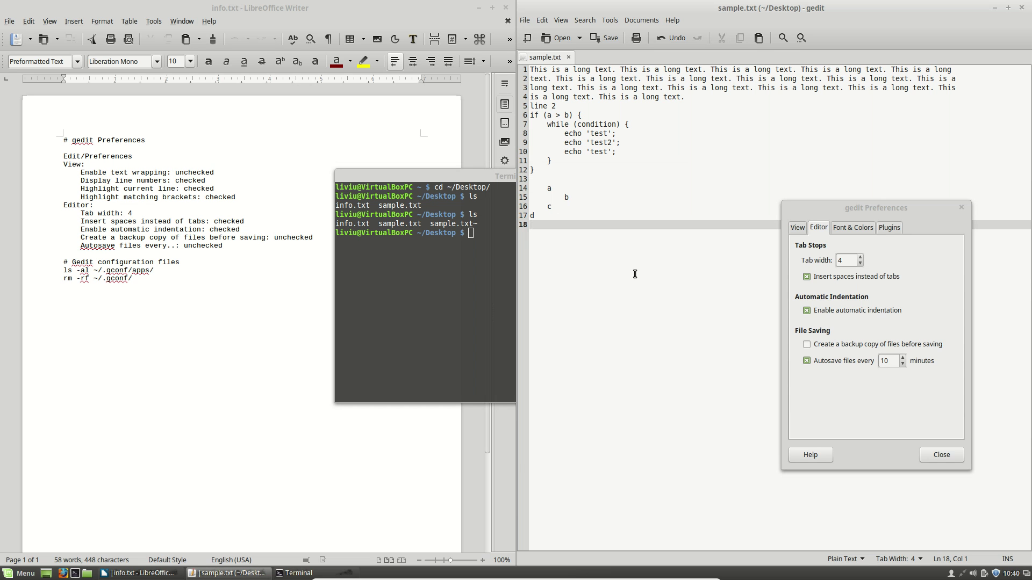
key("Return")
key("Up")
type("e")
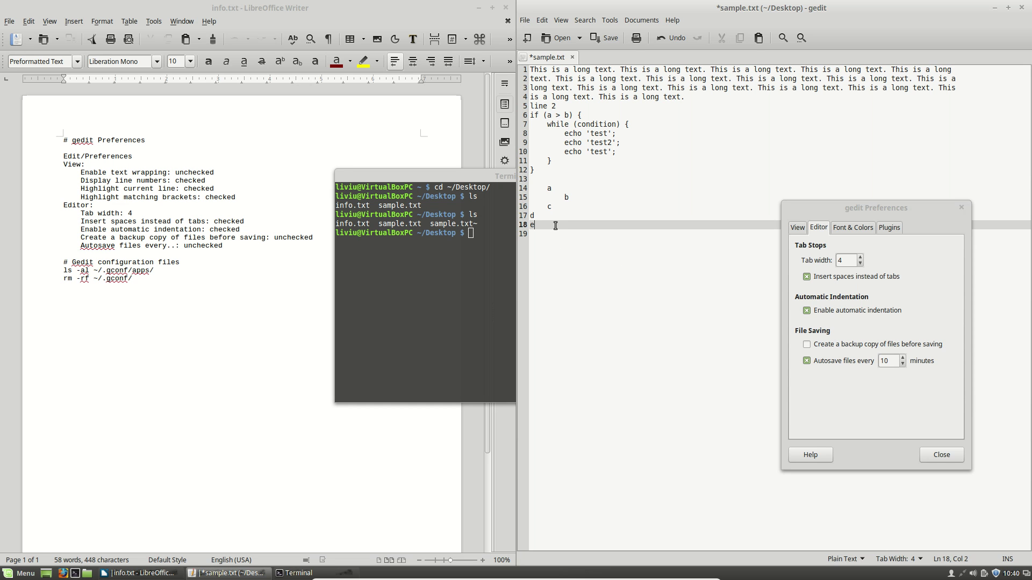
Display the saved contents of sample.txt with cat in the terminal and move its window clear of the Preferences dialog
left_click(461, 282)
type("cat sample.txt")
key("Return")
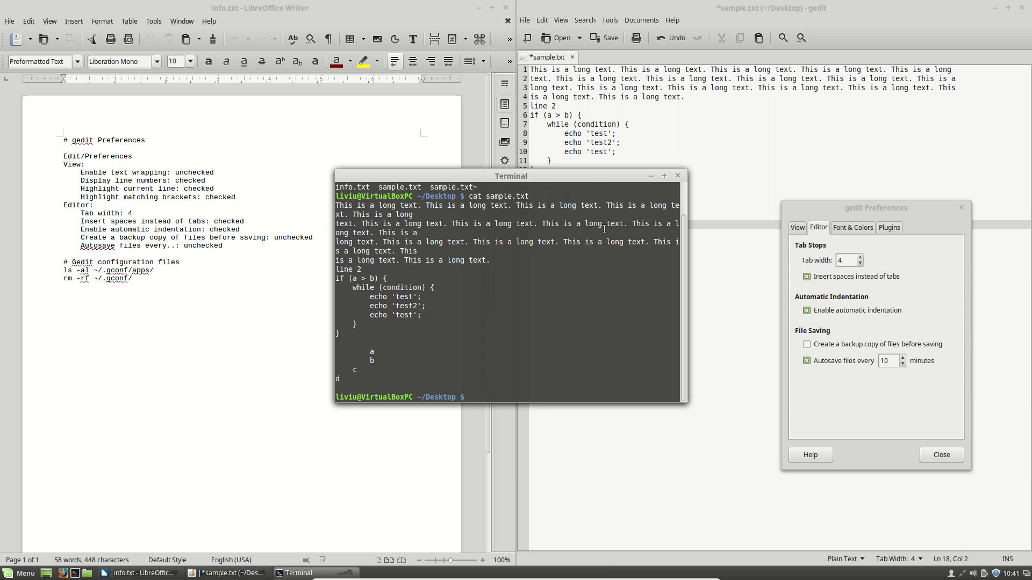
left_click_drag(586, 176, 358, 181)
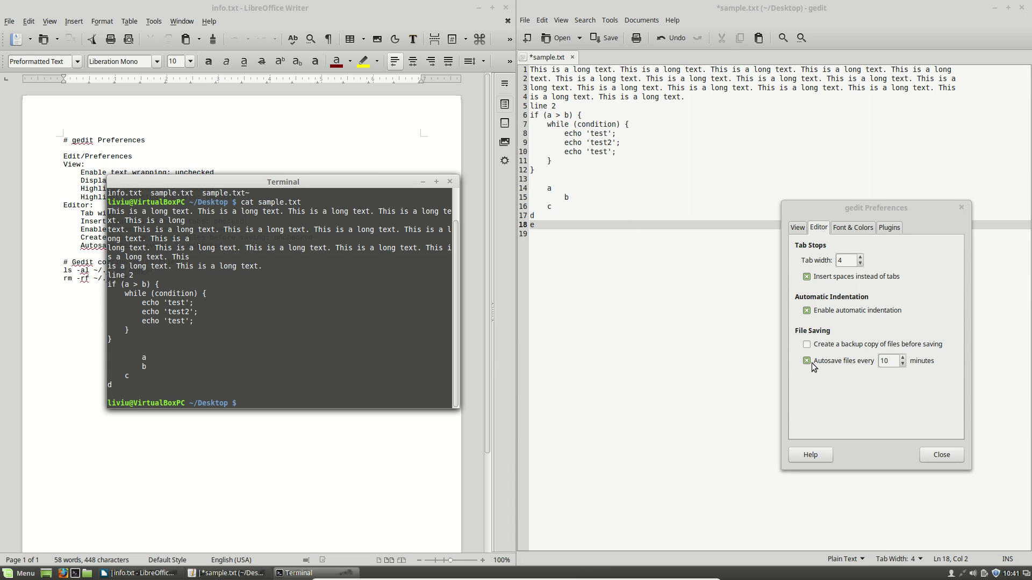
Set the autosave interval to 1 minute and close the Preferences dialog
left_click(903, 363)
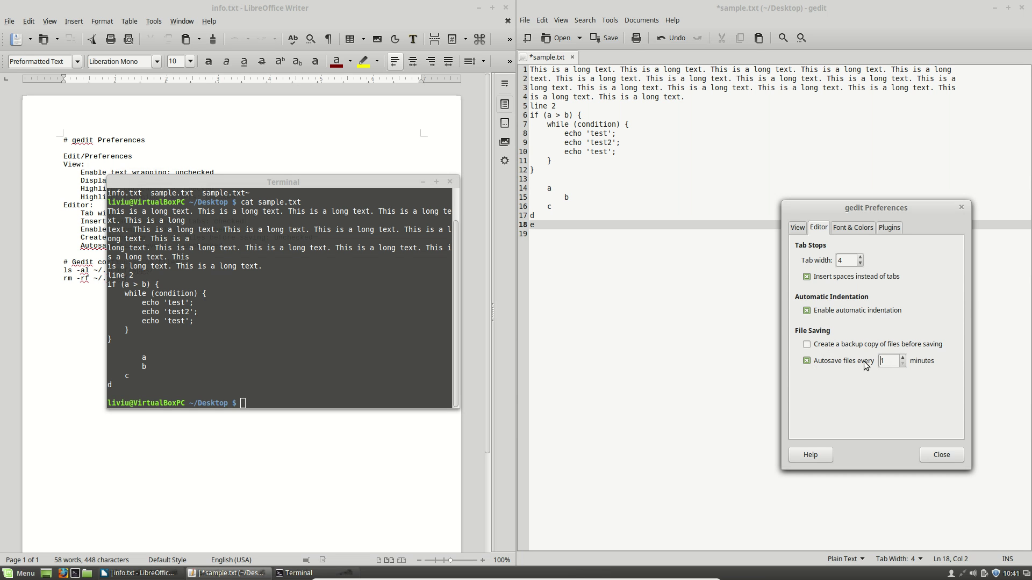
left_click(885, 362)
left_click(940, 454)
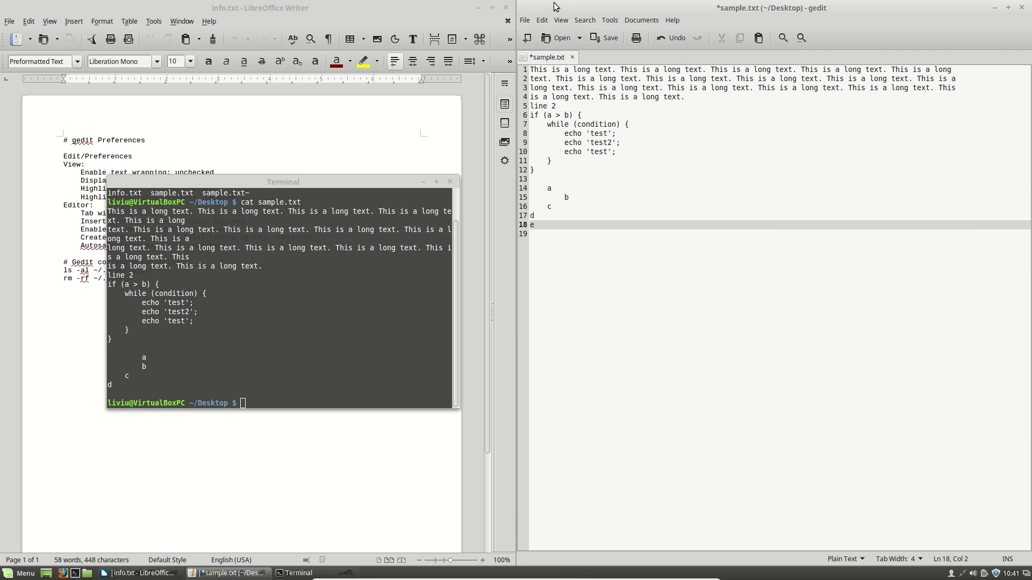
Reopen the gedit Preferences and review the View, Editor, and Font & Colors settings
left_click(526, 21)
mouse_move(542, 21)
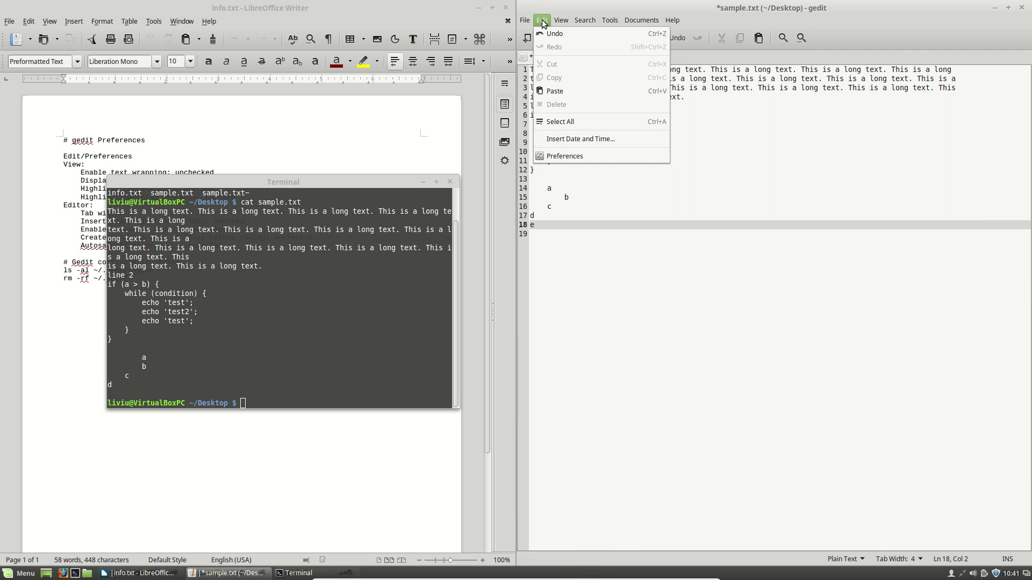
left_click(578, 159)
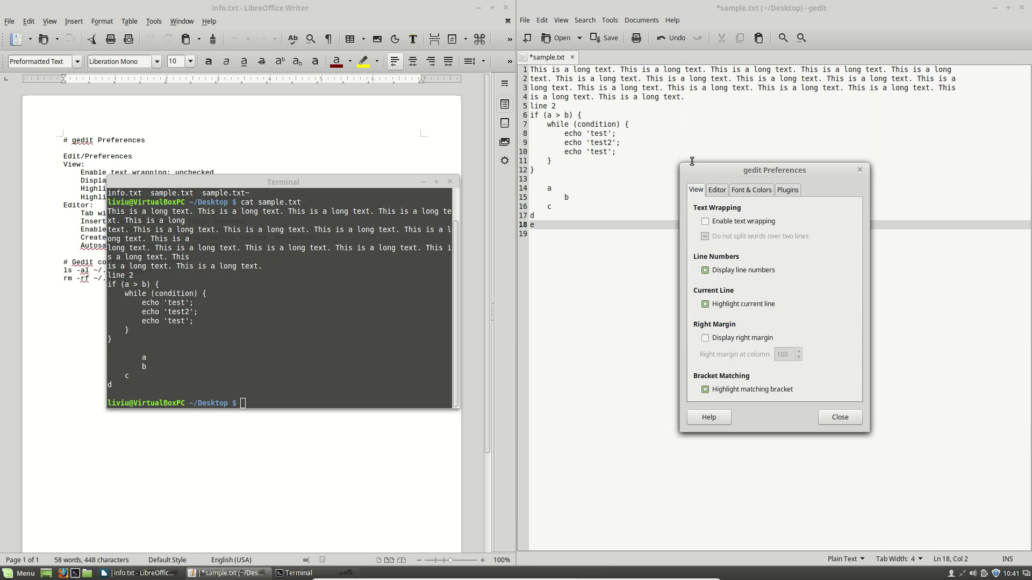
left_click(715, 193)
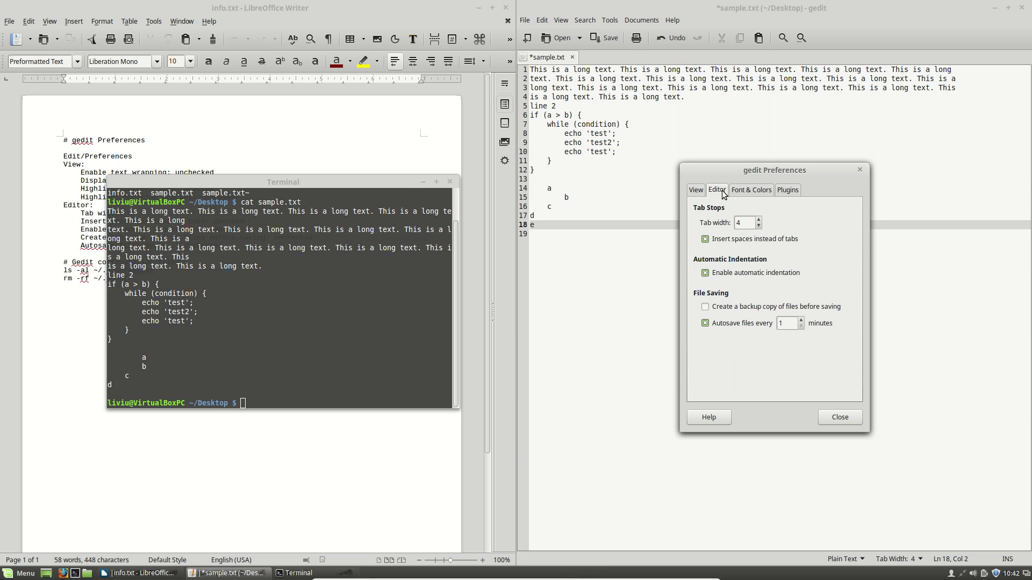
left_click(739, 191)
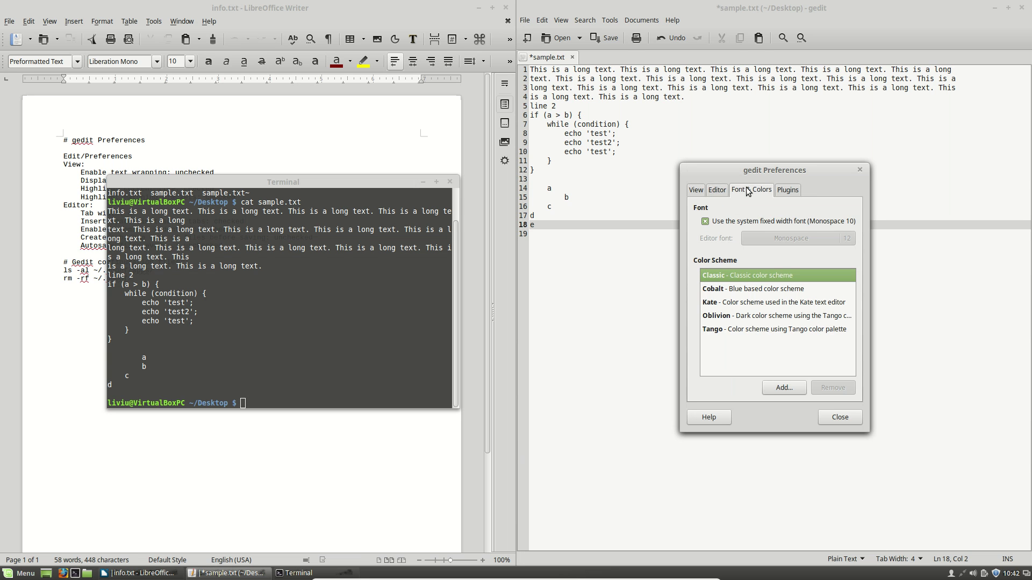
left_click(712, 195)
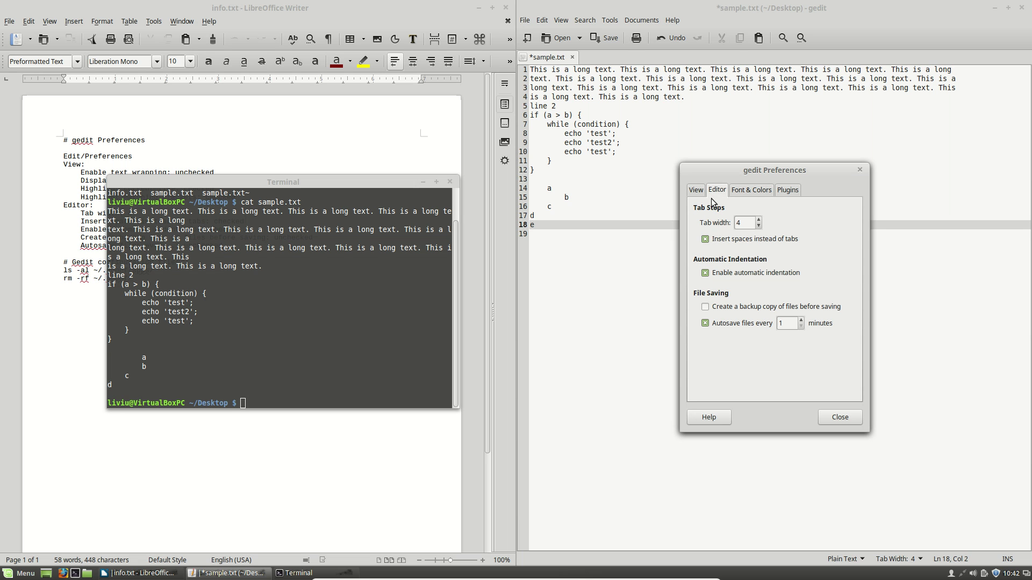
left_click(741, 192)
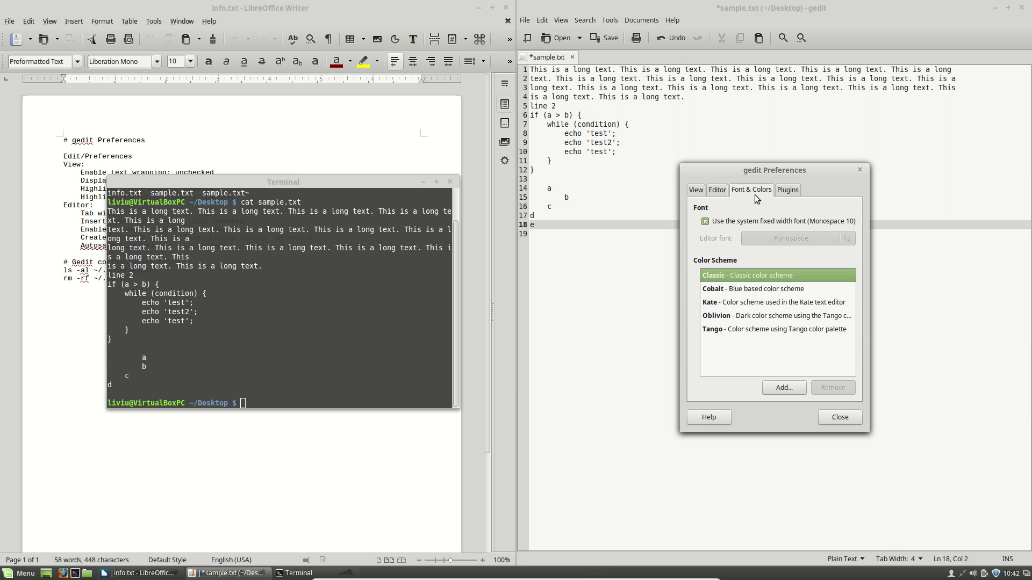
Try the Cobalt, Kate, Oblivion and Tango color schemes and return to Classic
left_click(729, 290)
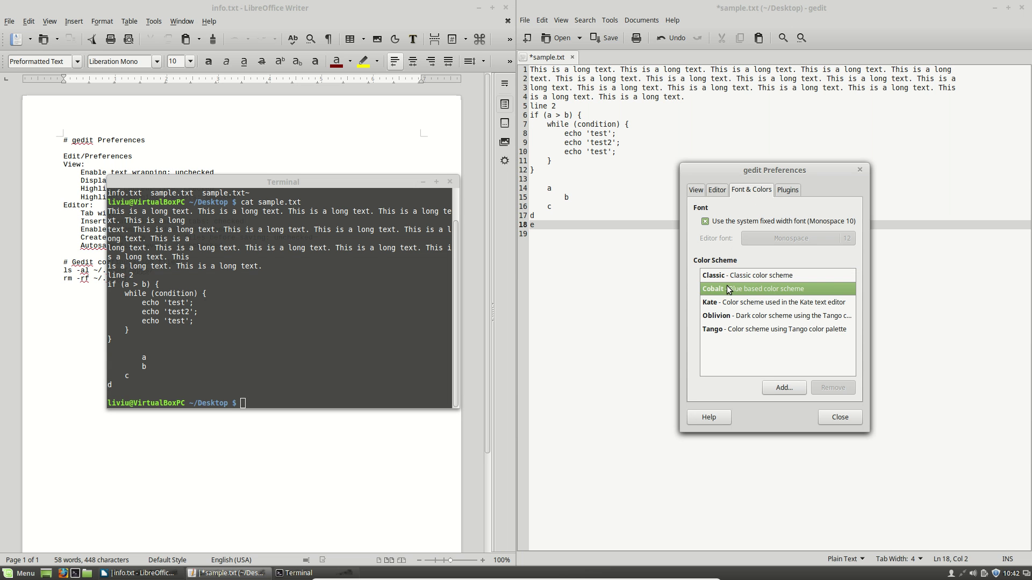
left_click(726, 274)
left_click(730, 290)
left_click(734, 303)
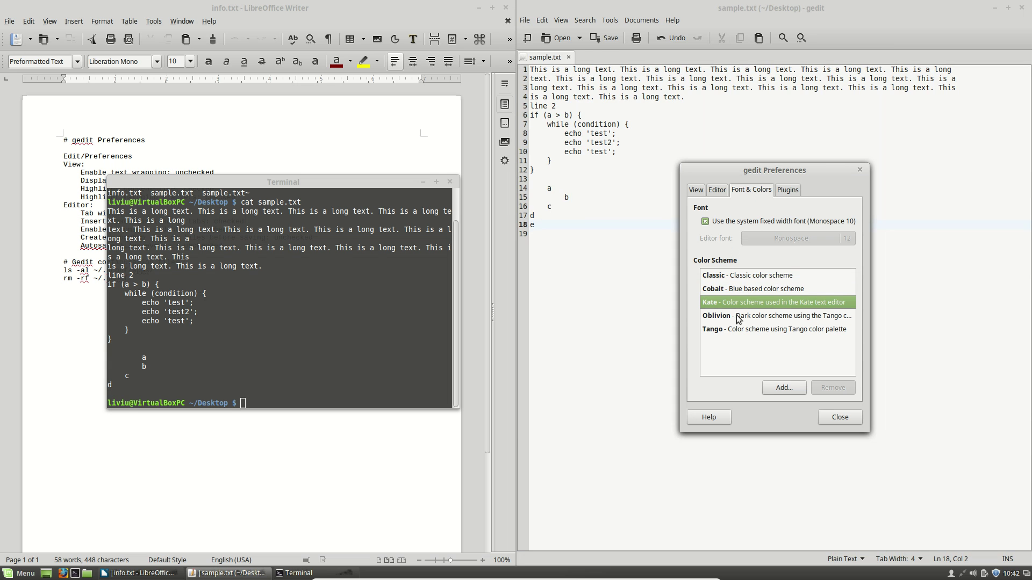
left_click(737, 318)
left_click(738, 330)
left_click(728, 276)
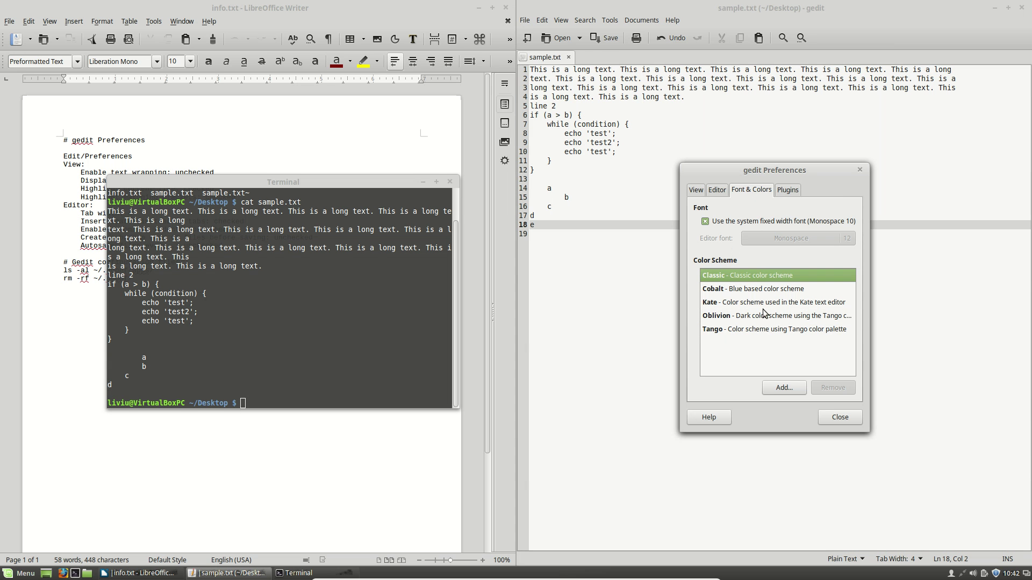
Cycle through the gedit color schemes once more and restore Classic
key("Down")
key("Down")
key("Down")
key("Down")
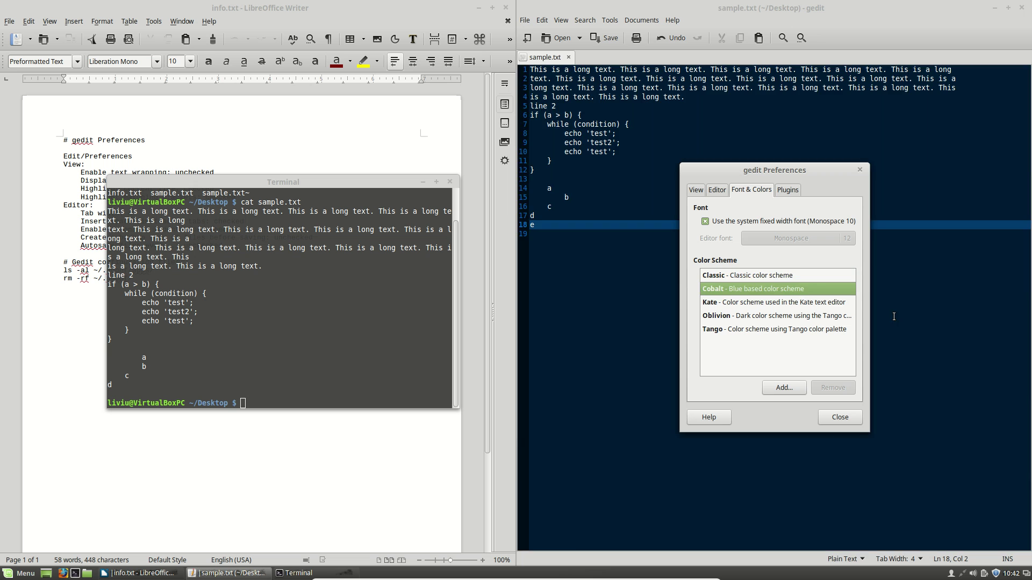
key("Up")
key("Up")
key("Up")
key("Up")
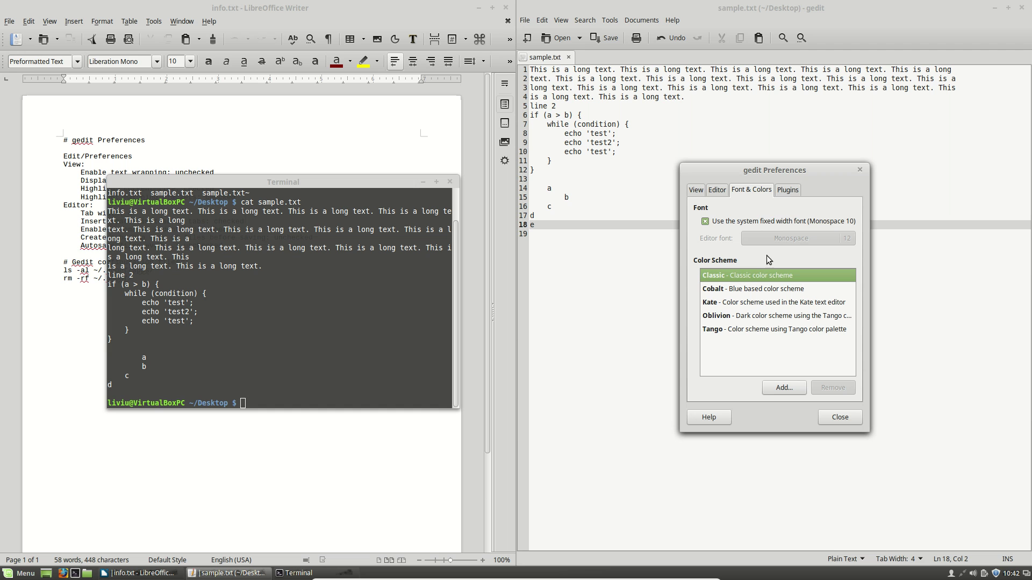
Review the active plugins list in gedit Preferences and close the dialog
left_click(791, 193)
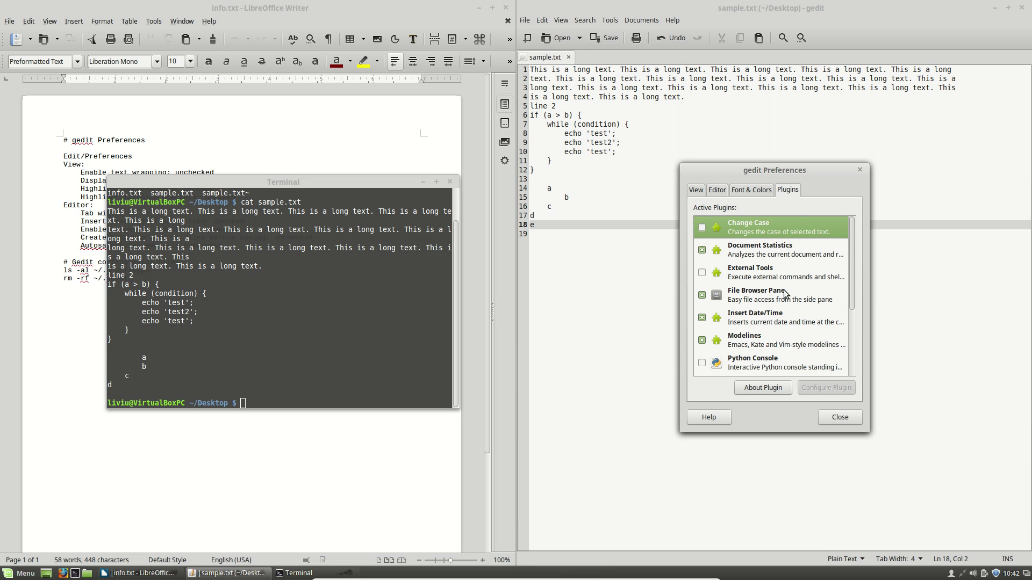
left_click(836, 420)
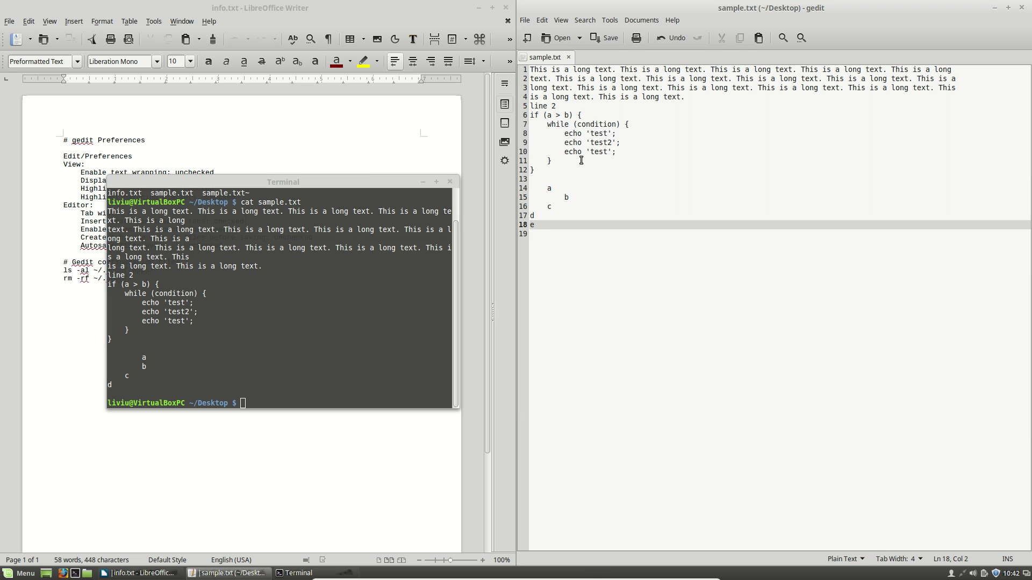
Clear the terminal, display sample.txt with cat again, and check whether the last line, e, was autosaved
left_click(325, 318)
key("ctrl+l")
key("Up")
key("Return")
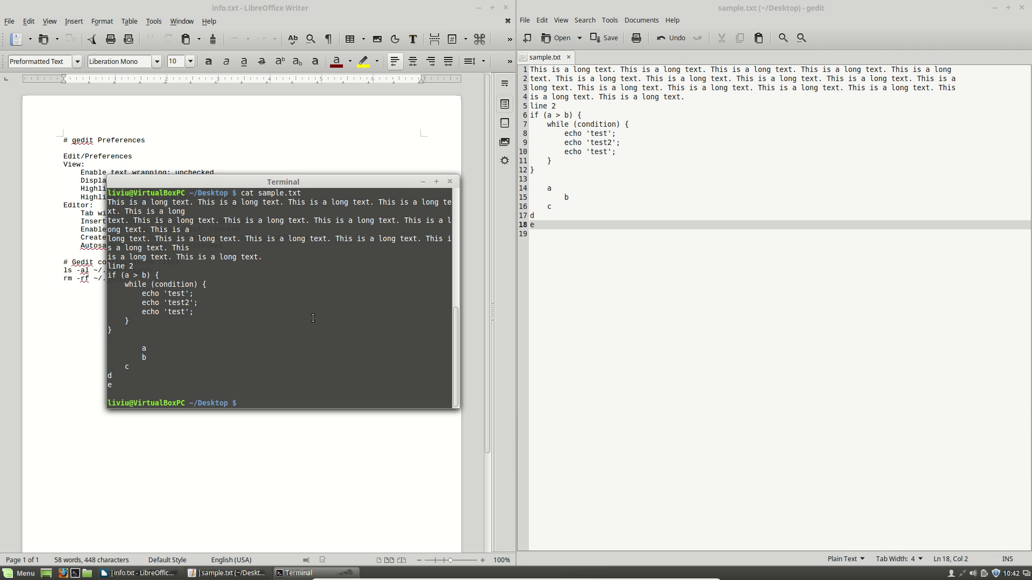
left_click_drag(112, 380, 108, 387)
left_click(132, 392)
Bring the info.txt document and the sample.txt editor in front of the terminal to review the listed settings
left_click(220, 572)
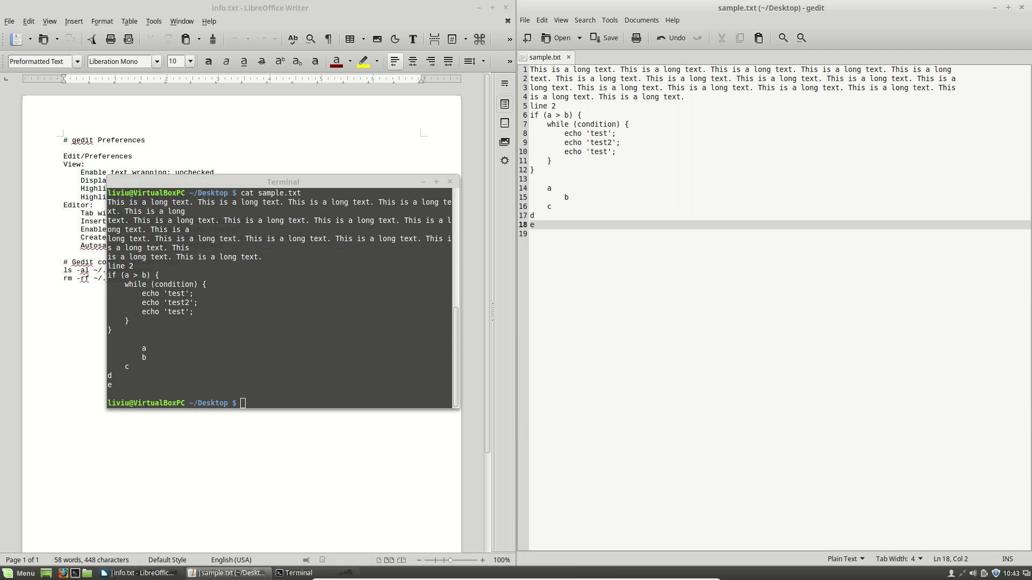
left_click(379, 167)
left_click(165, 279)
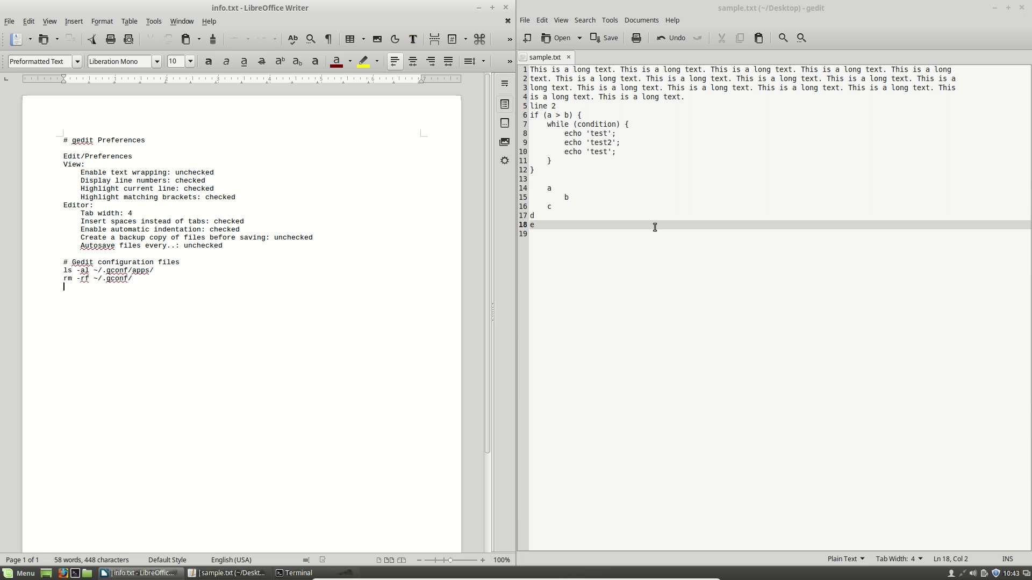
left_click(655, 294)
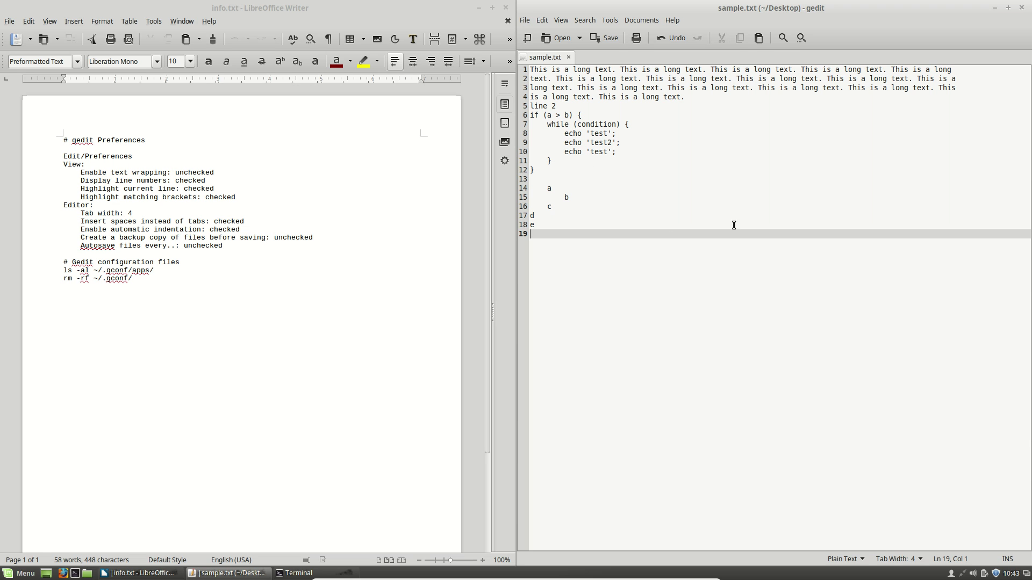
Close the sample.txt and info.txt windows and end the terminal session with exit
left_click(1022, 8)
left_click(513, 5)
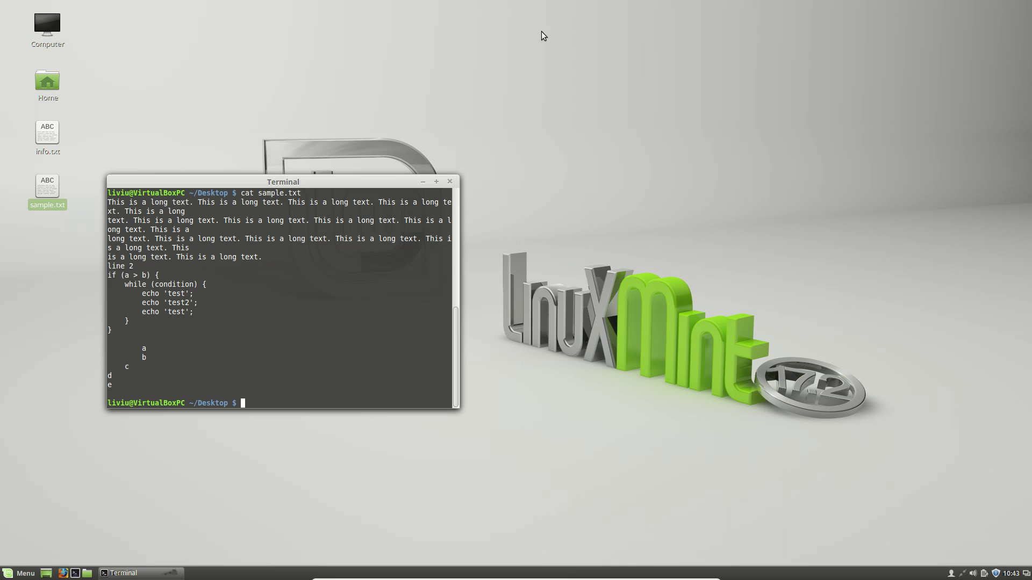
type("exit")
key("Return")
left_click(469, 206)
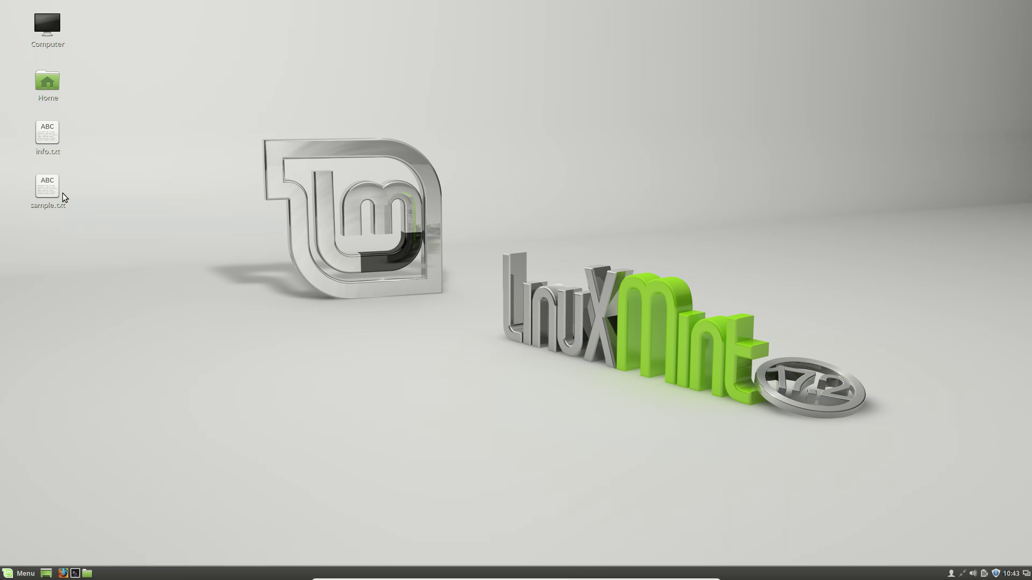
Restart the computer and log back in to the user account with its password
left_click(27, 574)
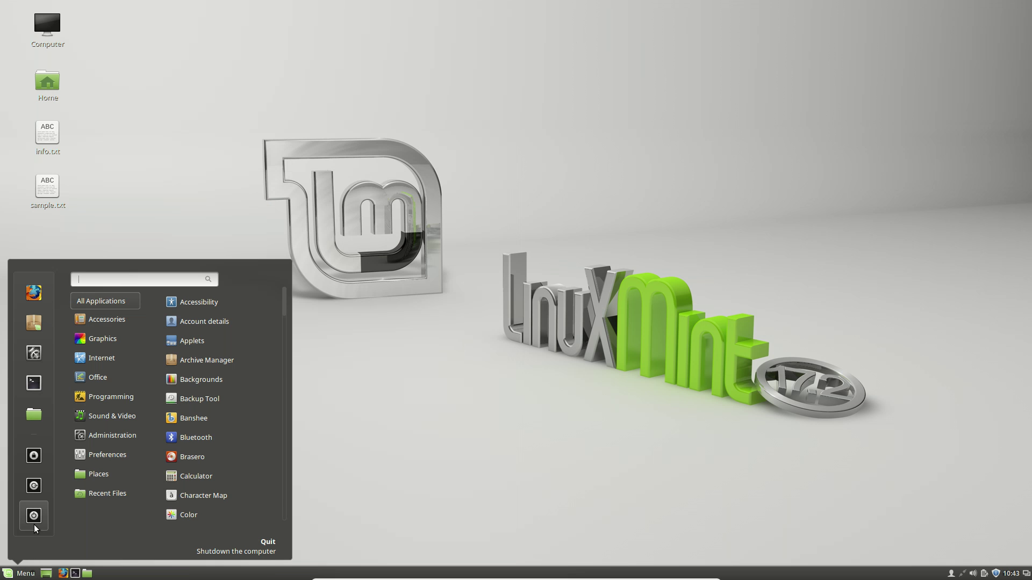
left_click(33, 520)
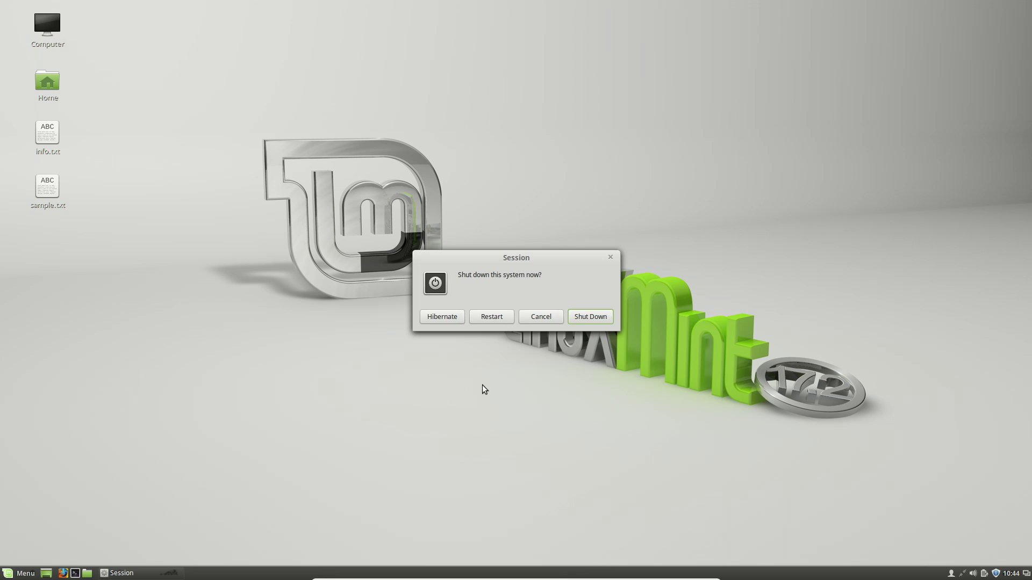
left_click(484, 318)
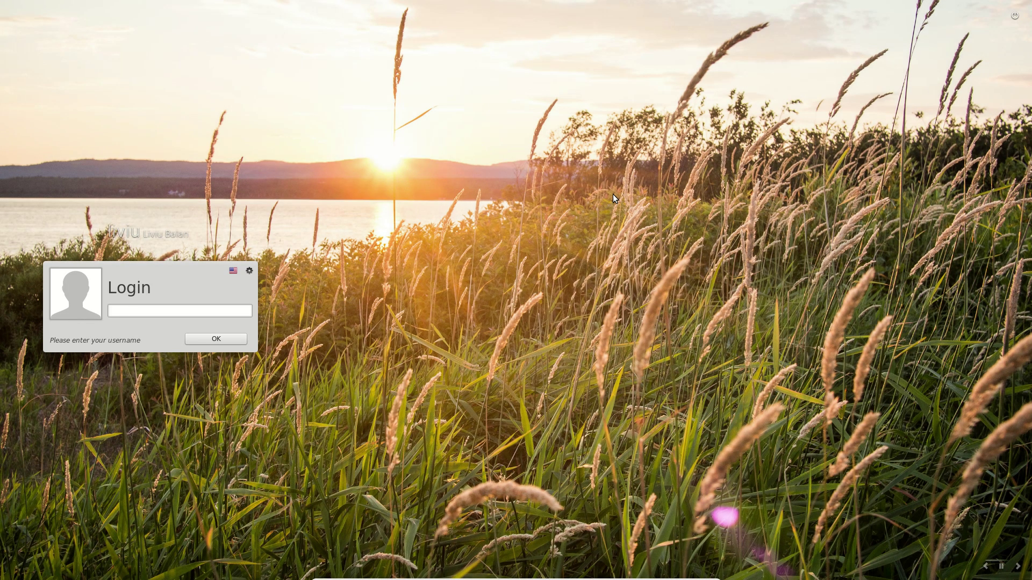
left_click(138, 230)
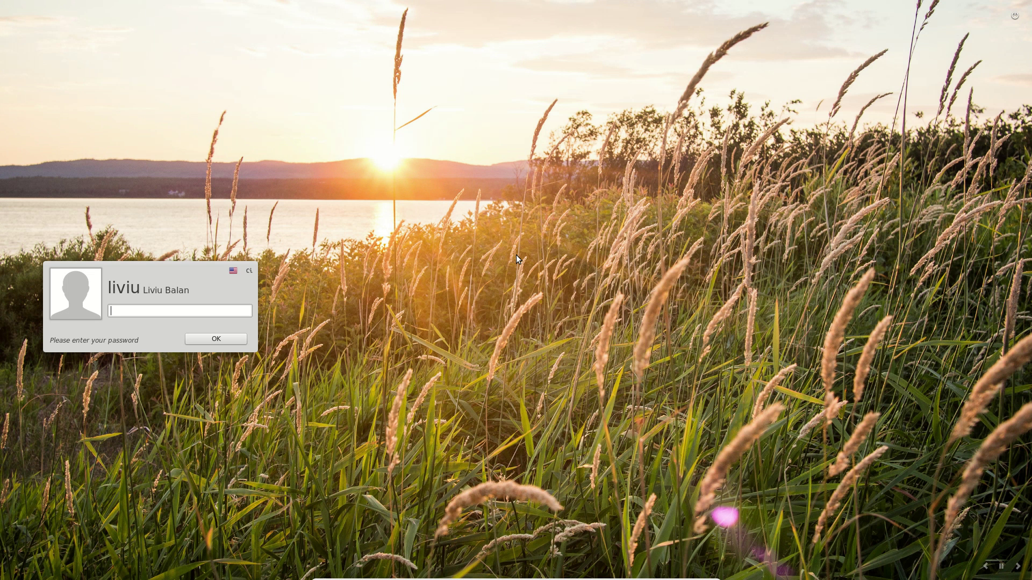
type("*****")
key("Return")
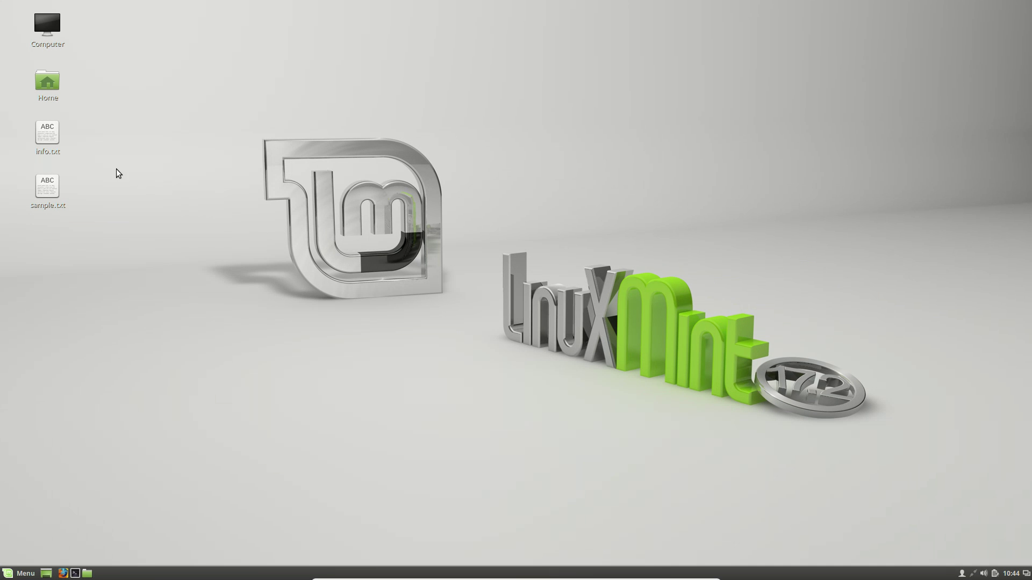
Open sample.txt from the desktop, check line numbers, current-line and bracket highlighting after the restart, and close it
left_click(52, 196)
double_click(52, 195)
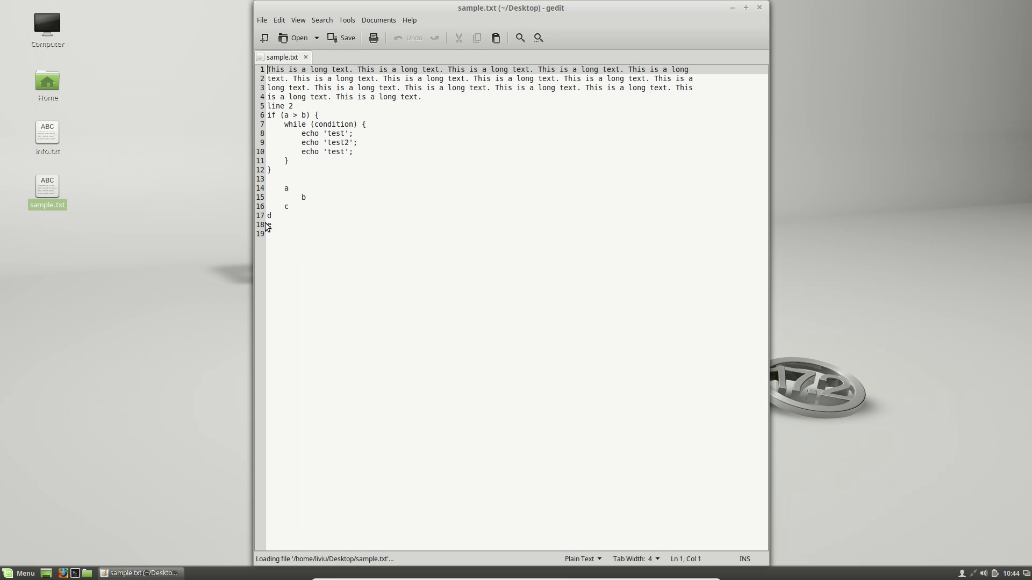
left_click(314, 115)
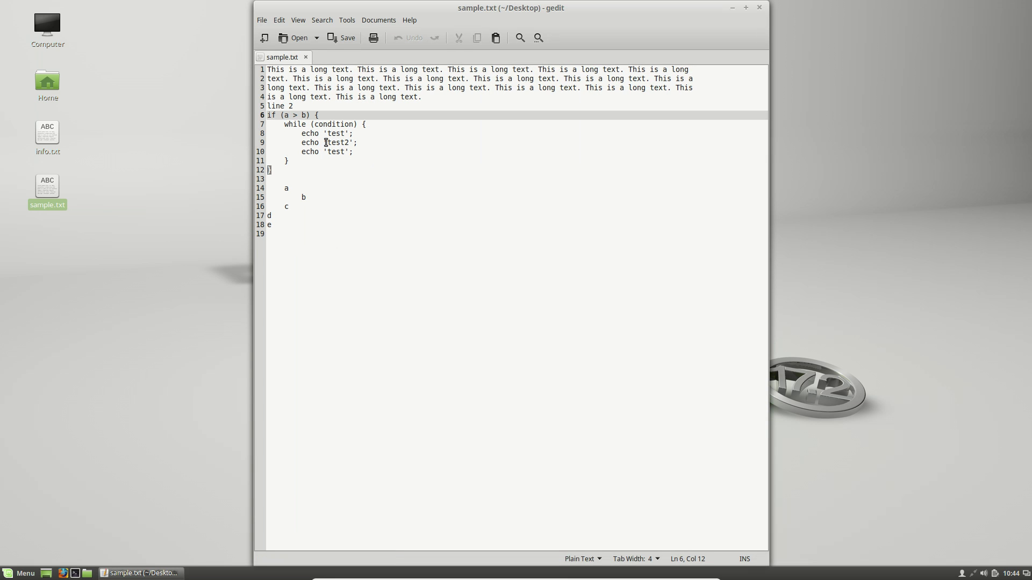
left_click(333, 141)
left_click(335, 134)
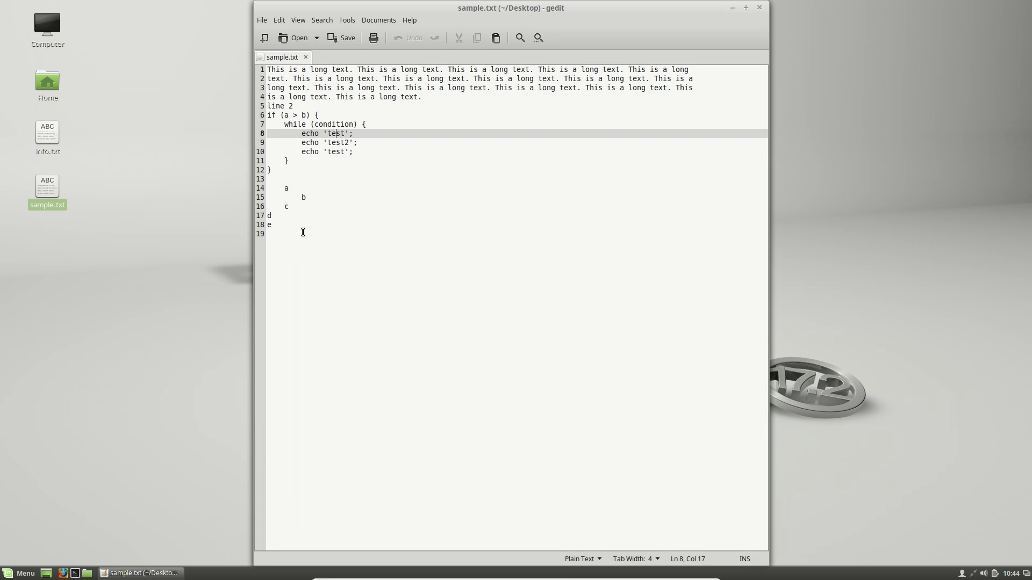
left_click(758, 8)
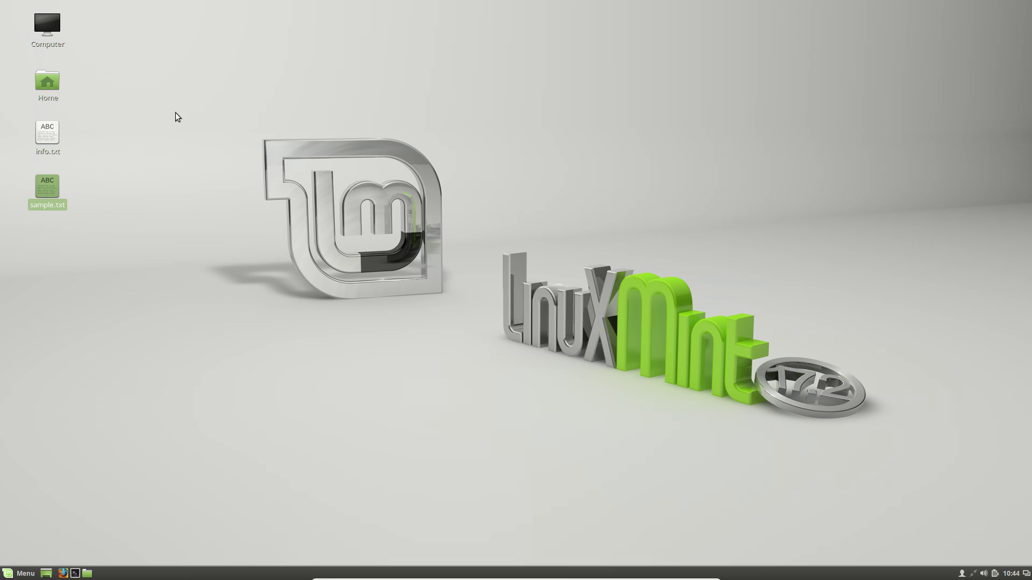
Open info.txt, copy the command ls -al ~/.gconf/apps/ and run it in a new terminal
double_click(52, 125)
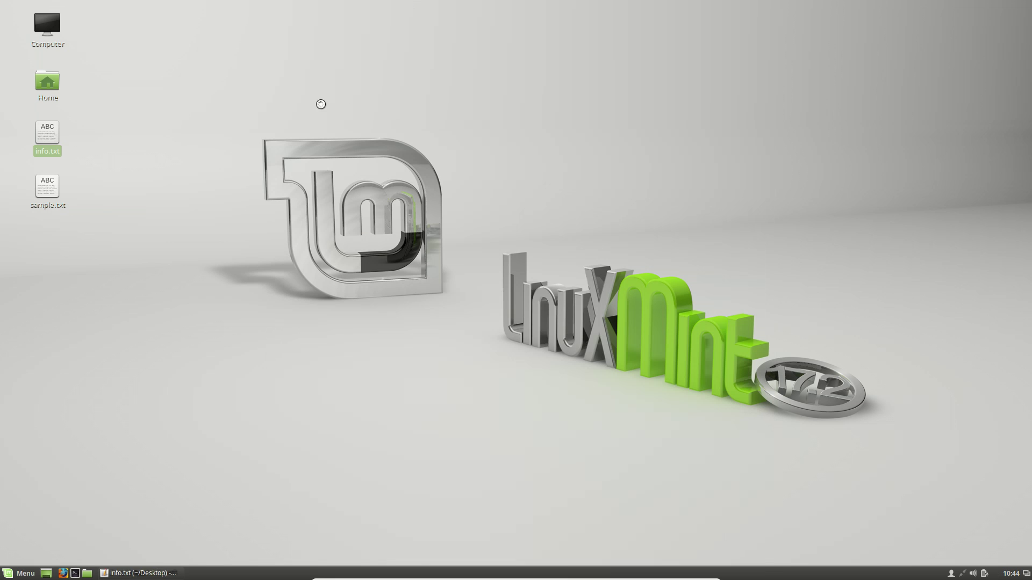
left_click_drag(310, 216, 265, 220)
left_click(266, 223)
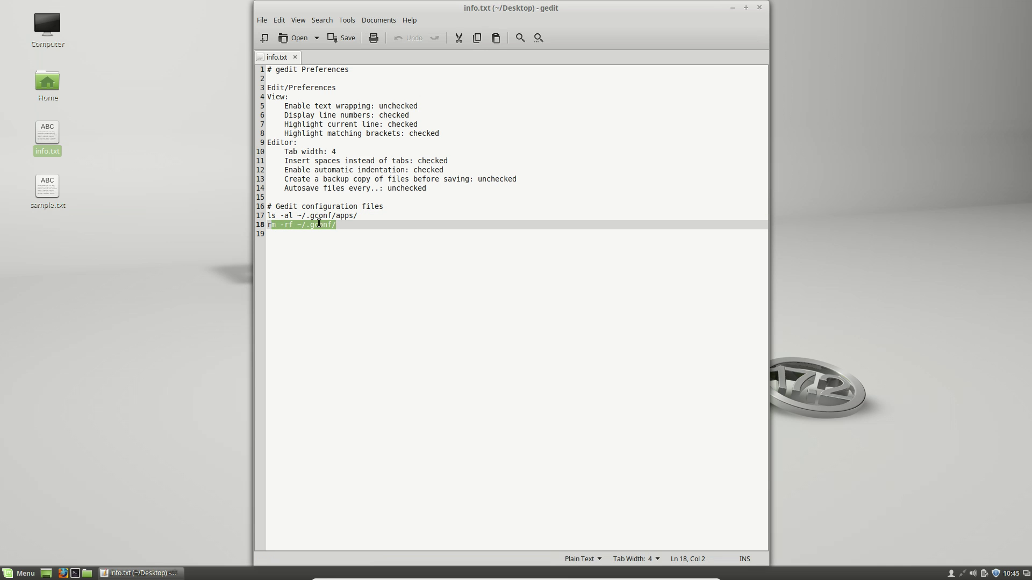
left_click_drag(358, 216, 264, 216)
key("ctrl+c")
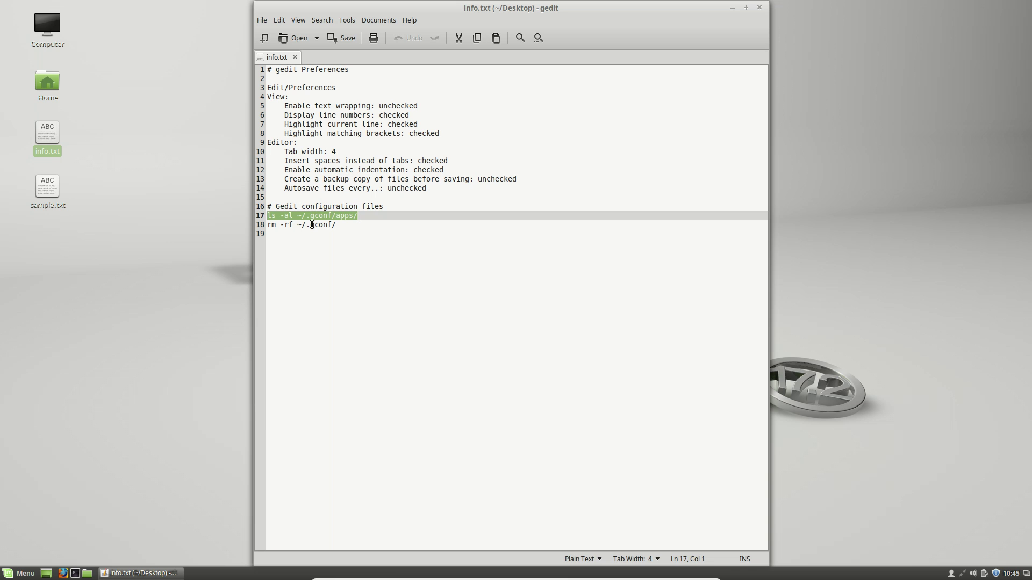
left_click(76, 573)
middle_click(546, 350)
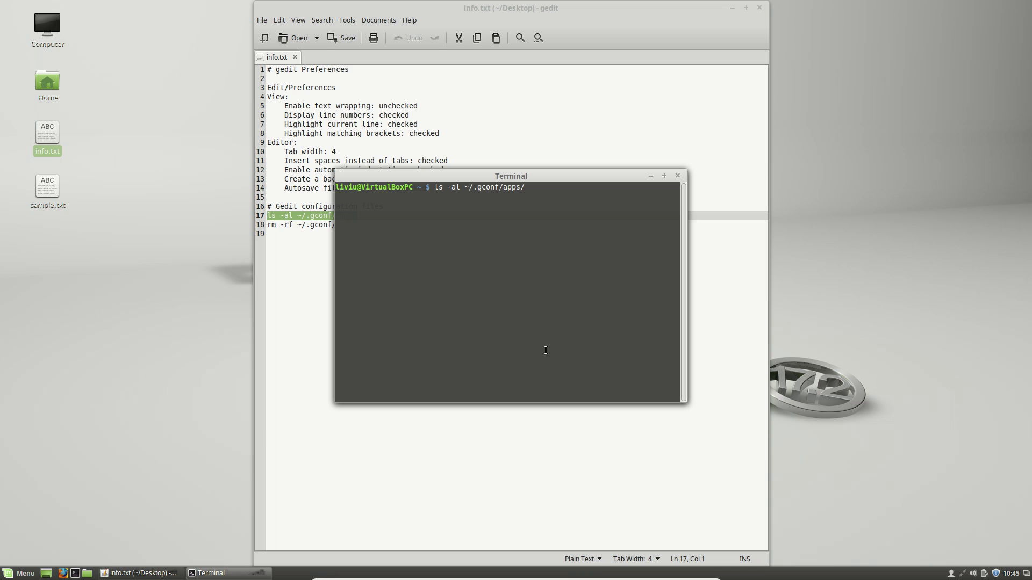
key("Return")
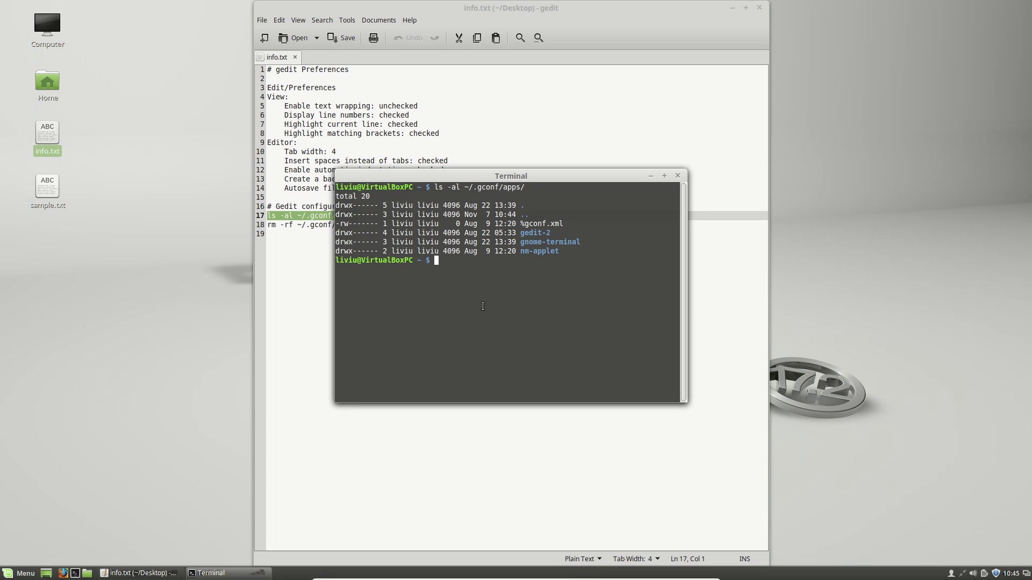
Move the terminal aside, copy rm -rf ~/.gconf/ from info.txt and run it to delete the gedit configuration
left_click_drag(565, 183, 279, 255)
left_click_drag(336, 224, 271, 224)
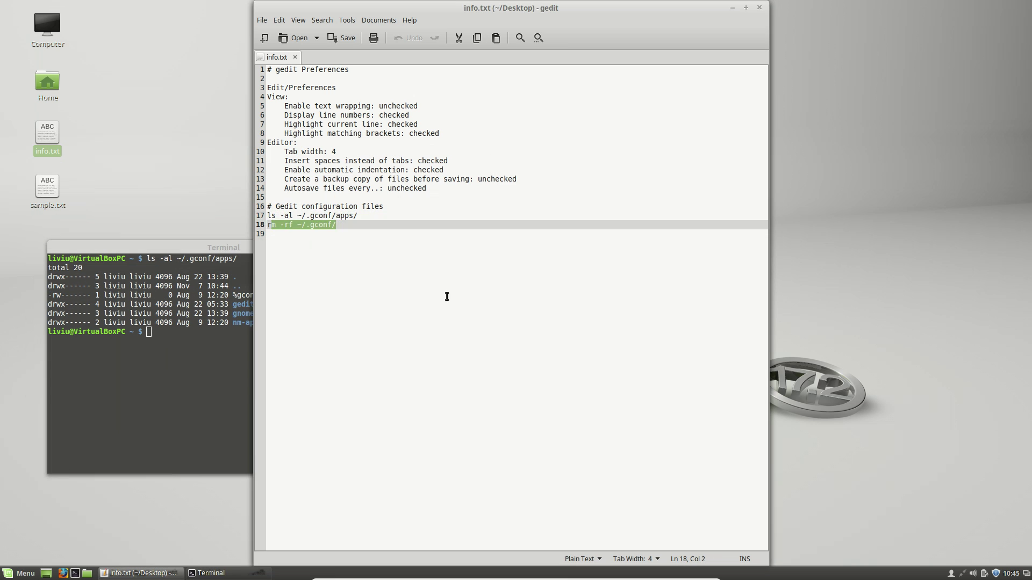
key("shift+Left")
key("ctrl+c")
left_click(227, 364)
middle_click(227, 365)
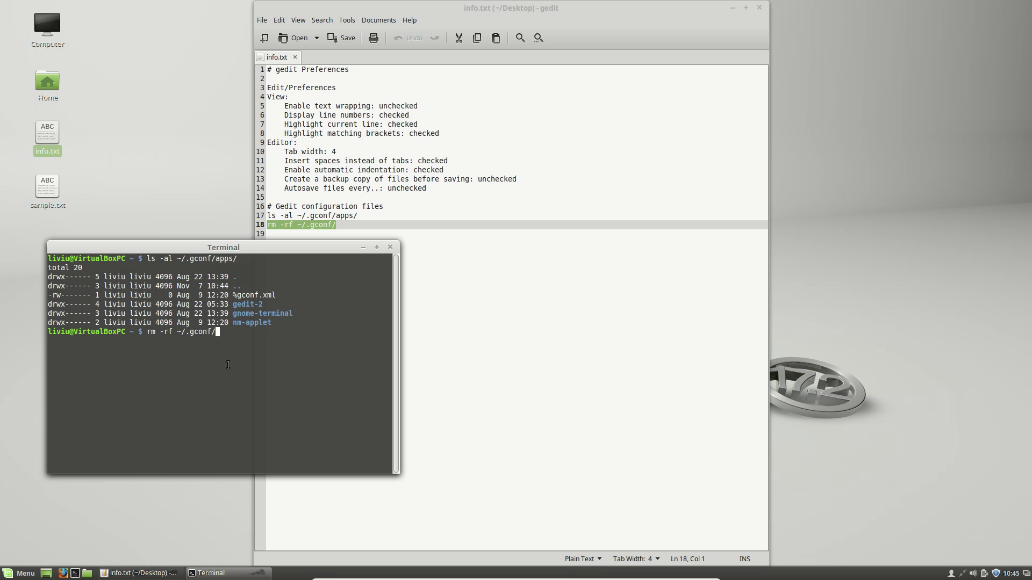
key("Return")
Close info.txt, reboot the system with sudo reboot, and log in again with the account password
left_click(760, 8)
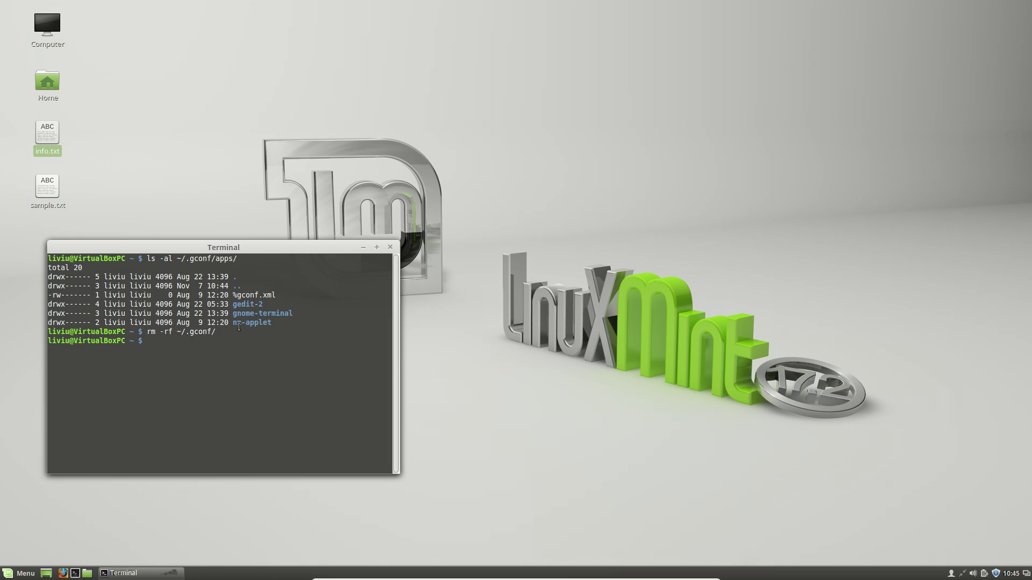
type("sudo reboot")
key("Return")
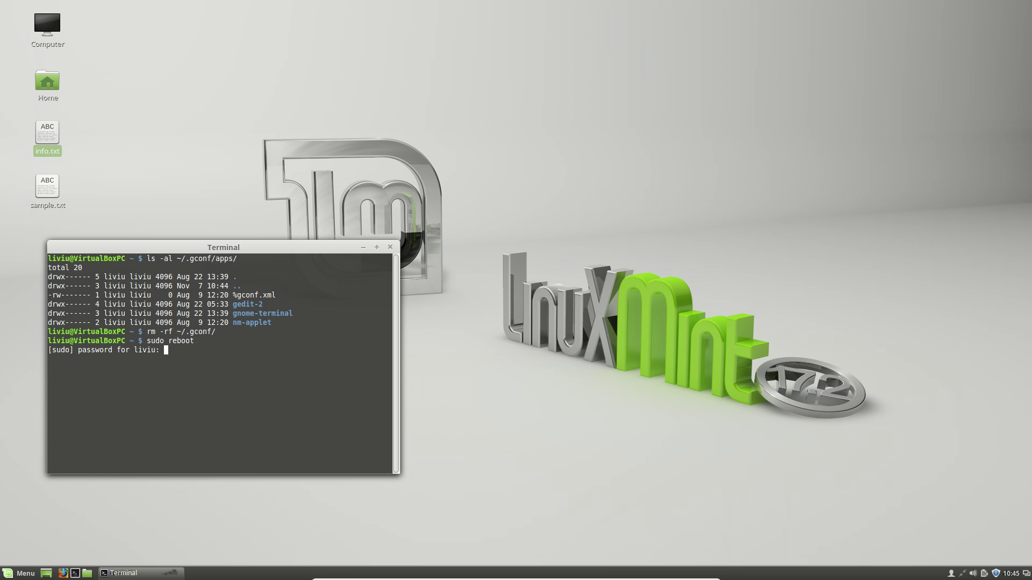
key("Return")
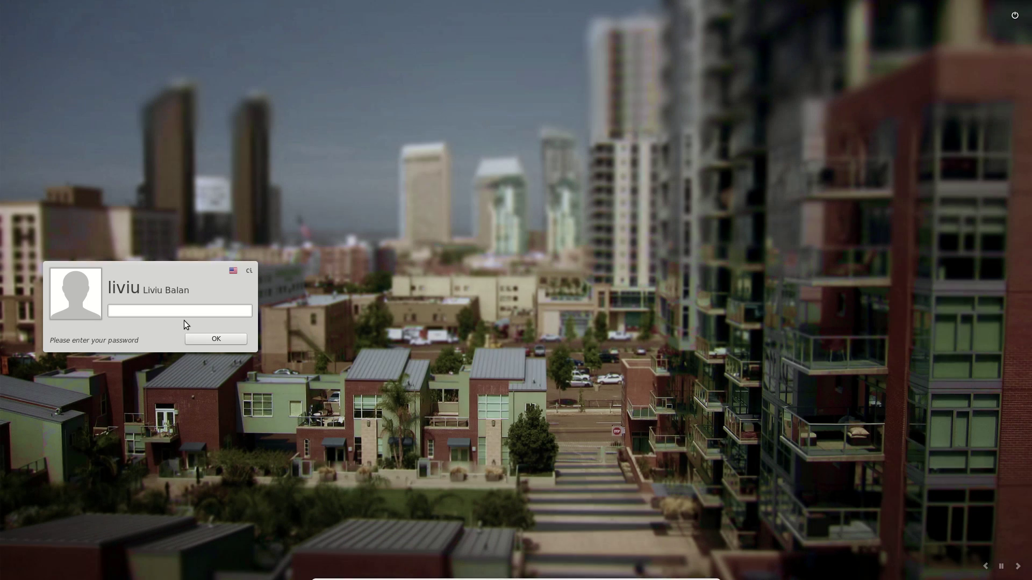
type("*******")
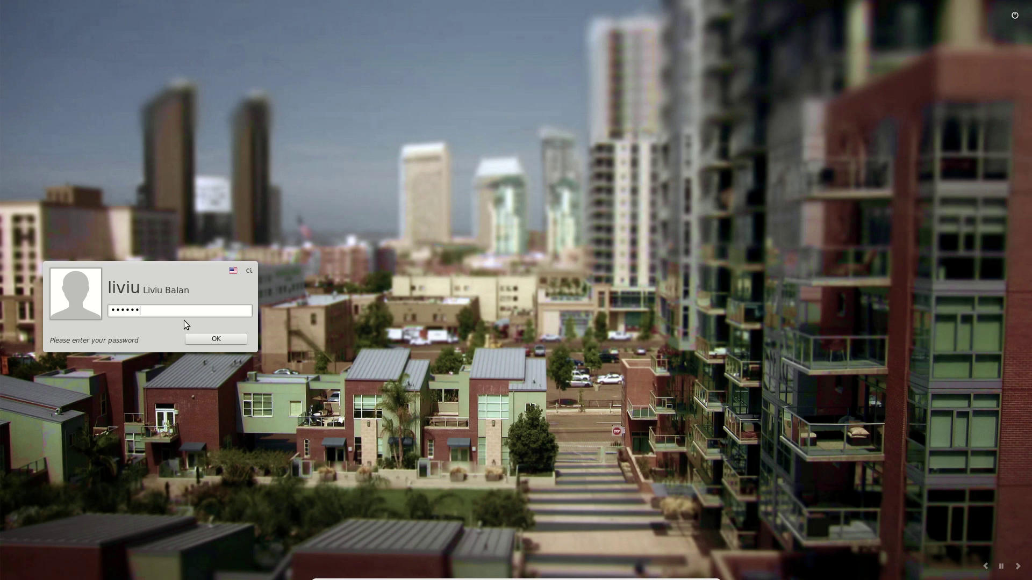
key("Return")
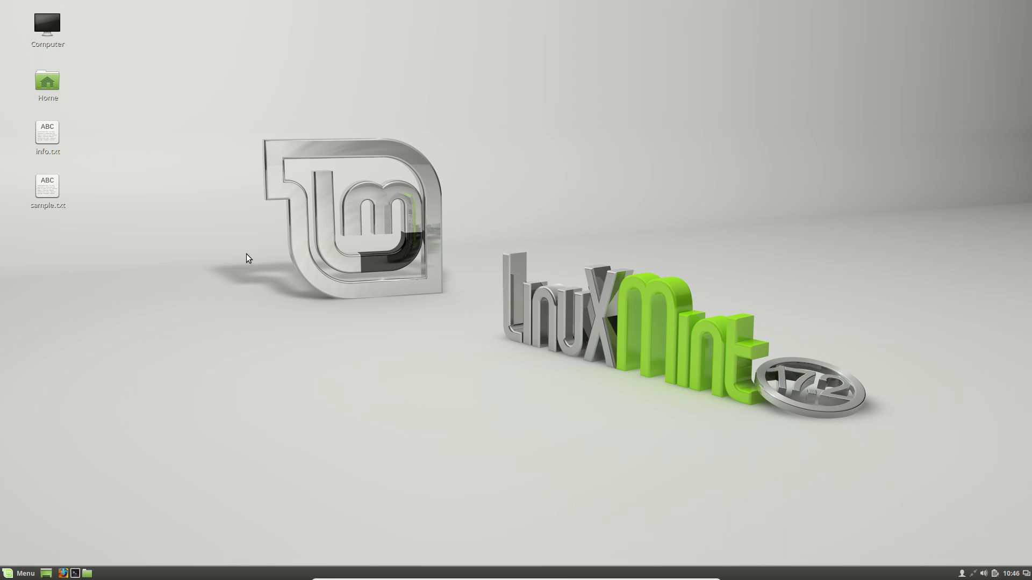
Open sample.txt to check gedit's settings after the configuration reset and close it
double_click(52, 193)
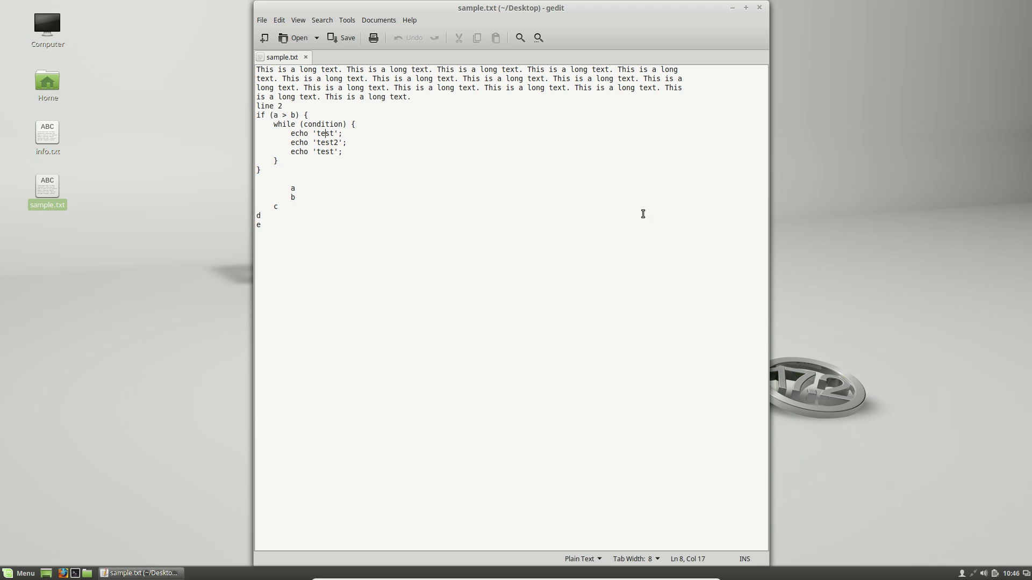
left_click(759, 8)
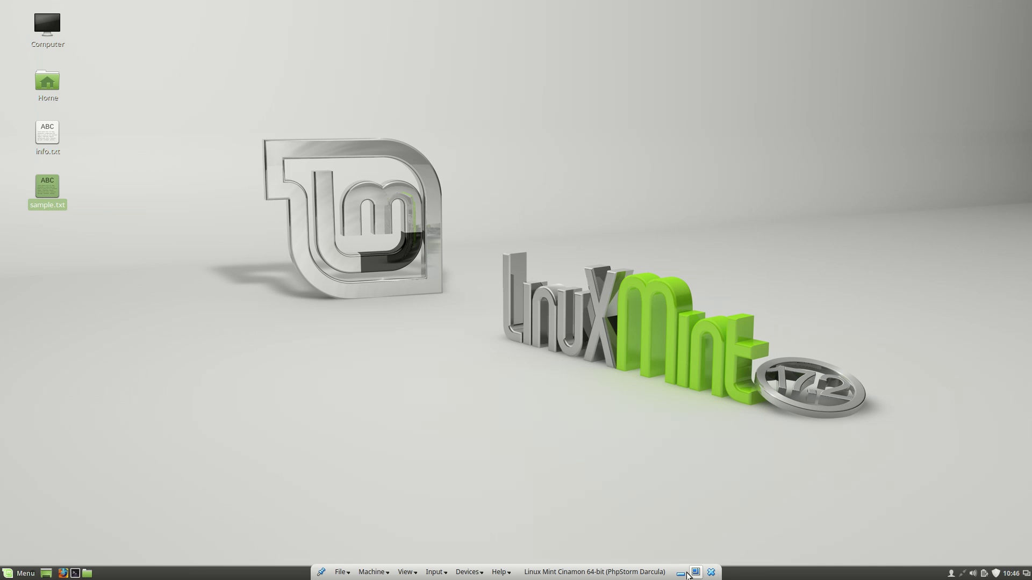
Leave the full-screen virtual machine and switch to the host's gedit window showing info.txt
left_click(695, 578)
left_click(142, 573)
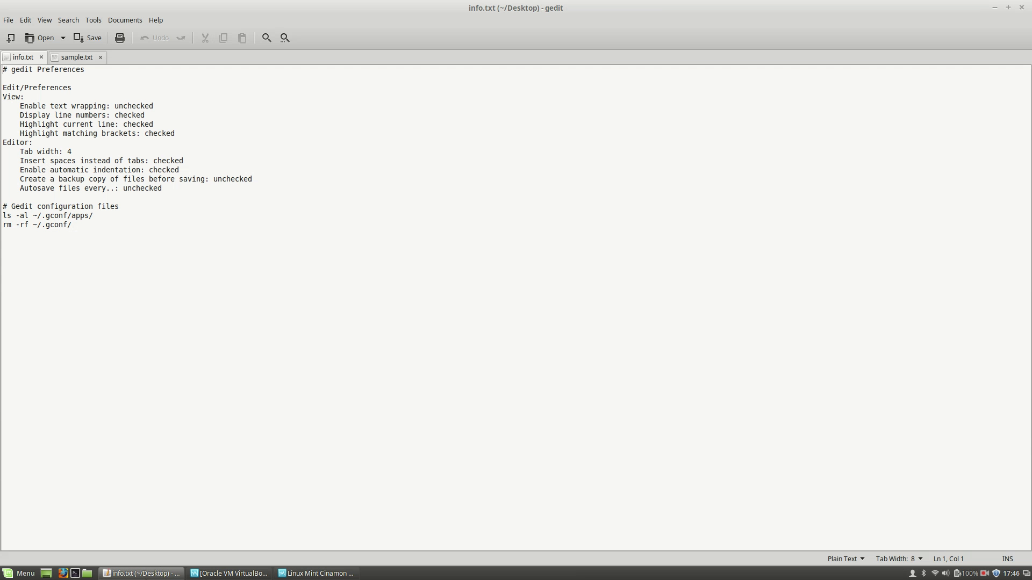